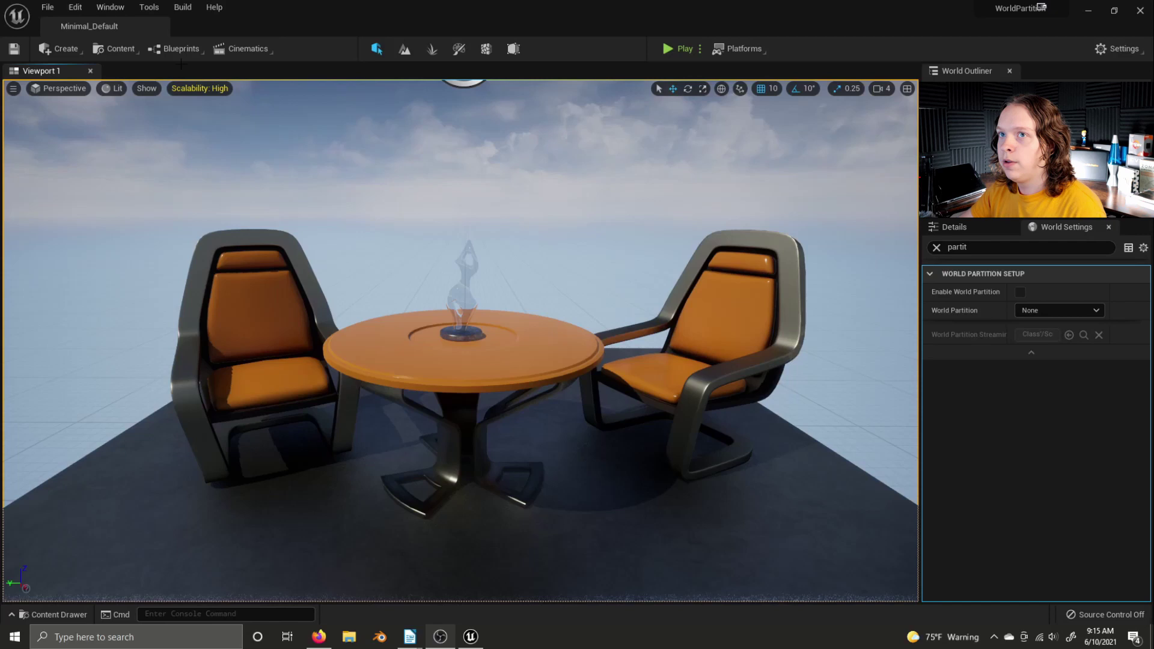
Step: Find the World Partition options in the project settings, turn on Enable World Partition, and close the settings
left_click(77, 10)
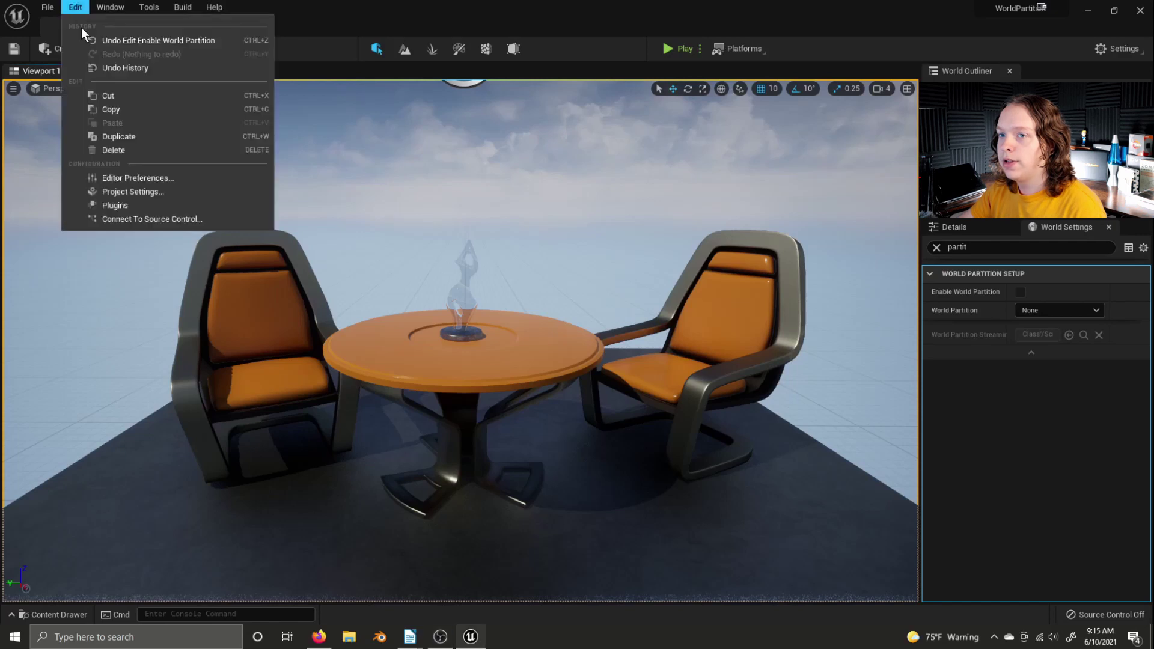
left_click(145, 189)
type("wo")
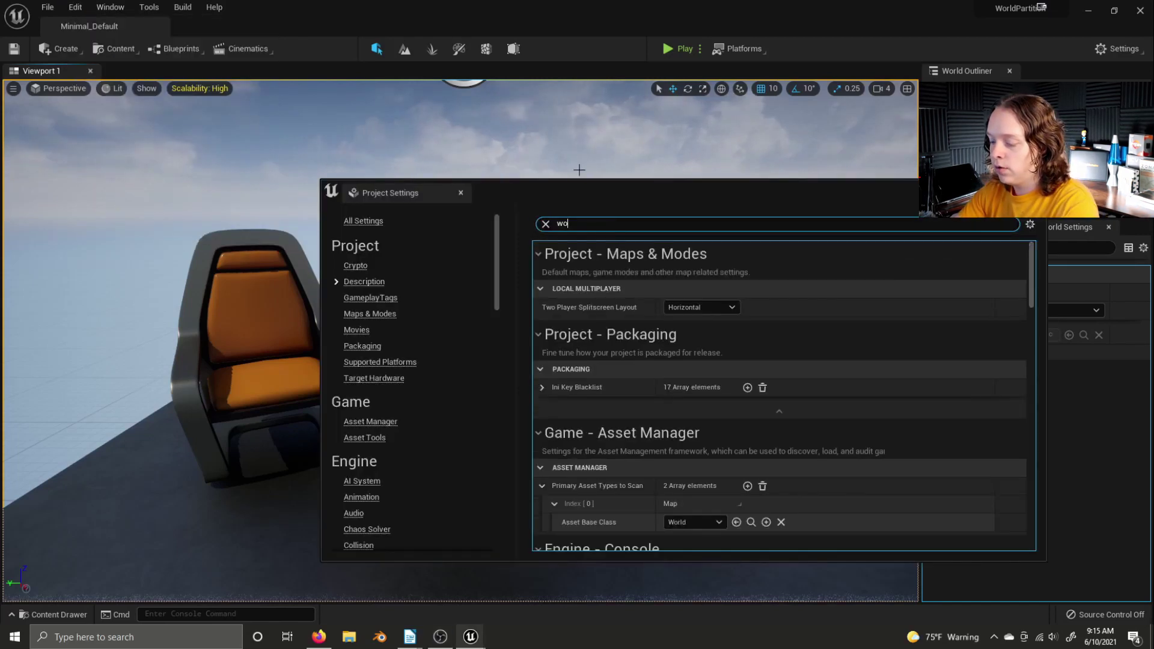
type("rld parti")
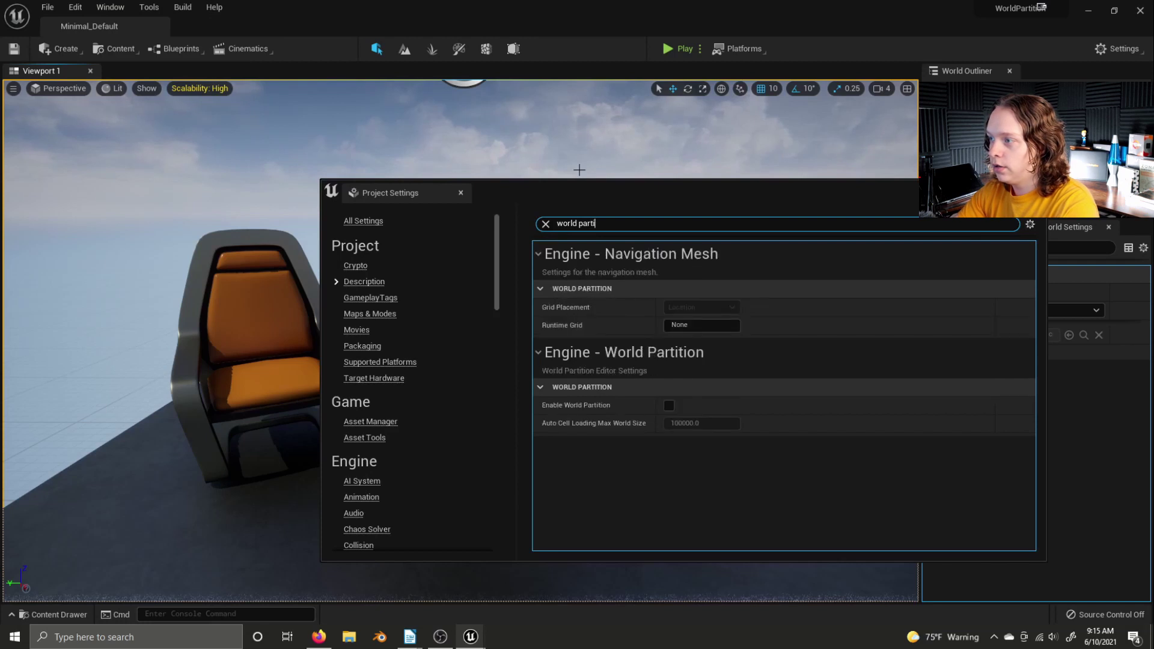
type("tion")
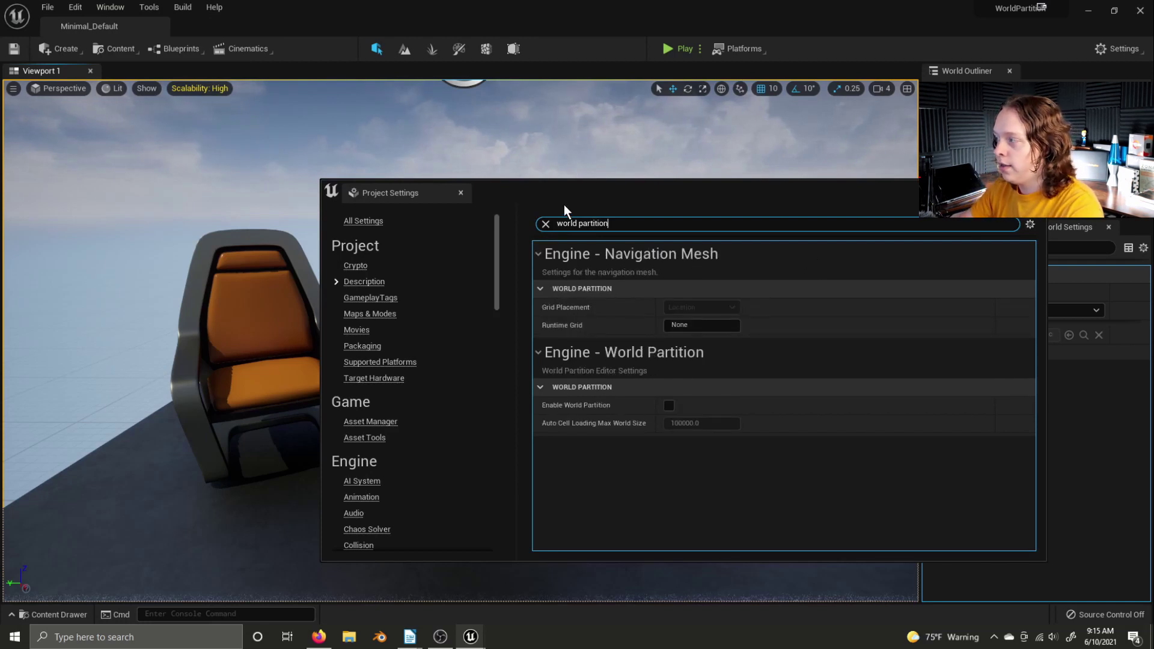
left_click(669, 405)
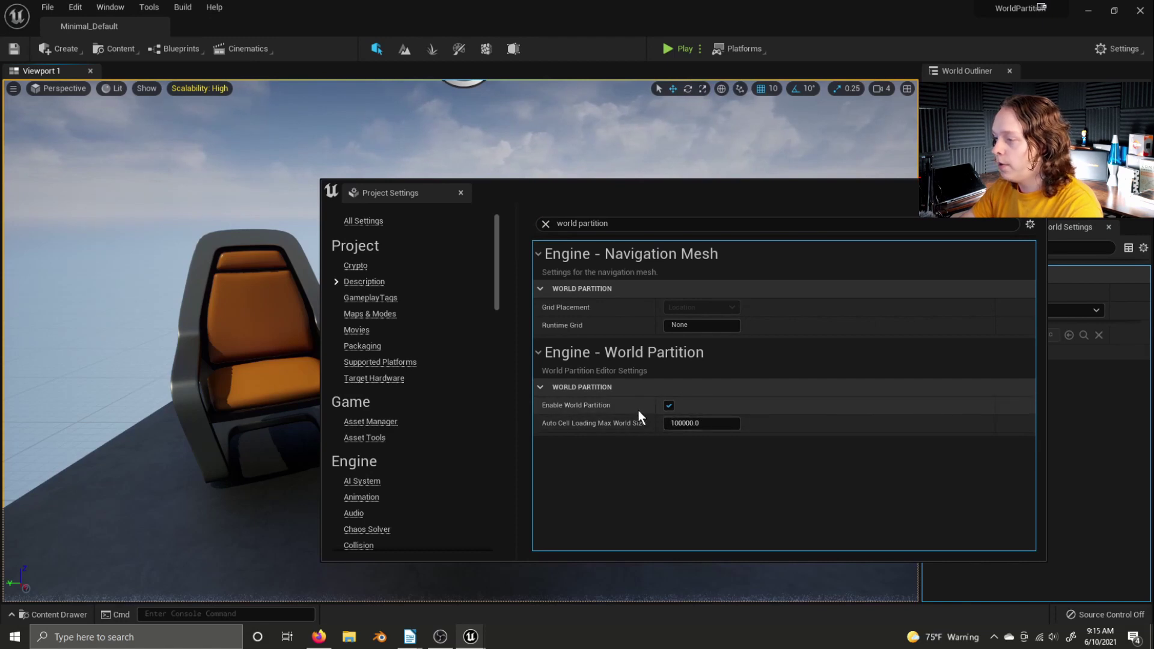
left_click(460, 192)
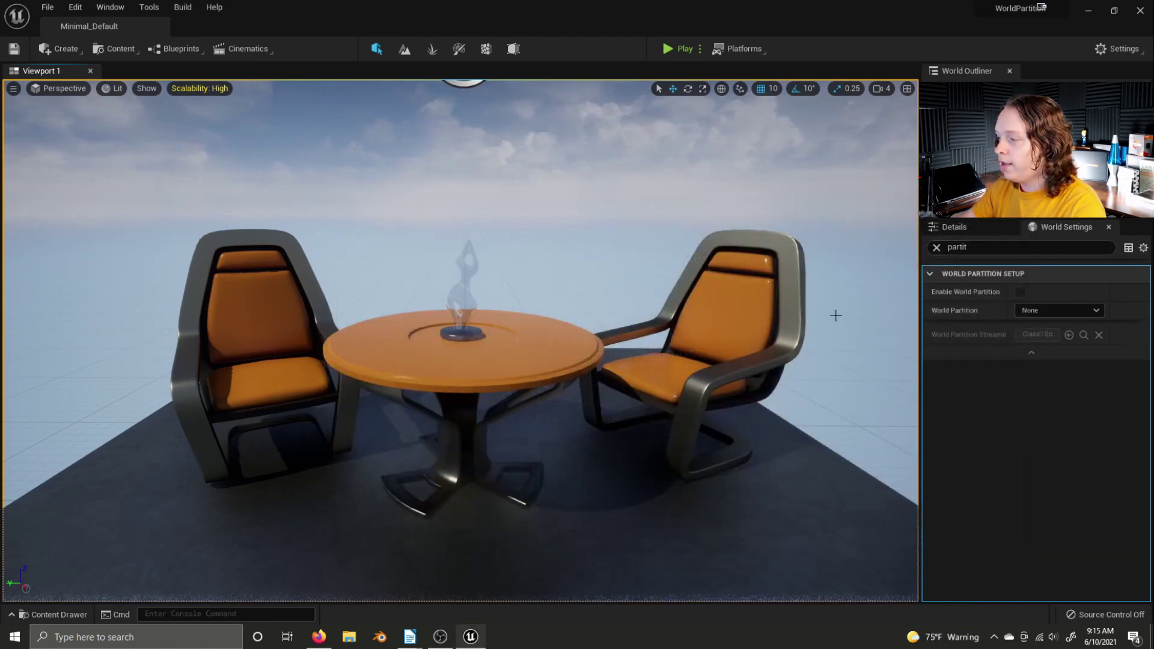
Step: Create a new level in the Content folder, keep the default name NewWorld, and open it
key("ctrl+space")
left_click(391, 567)
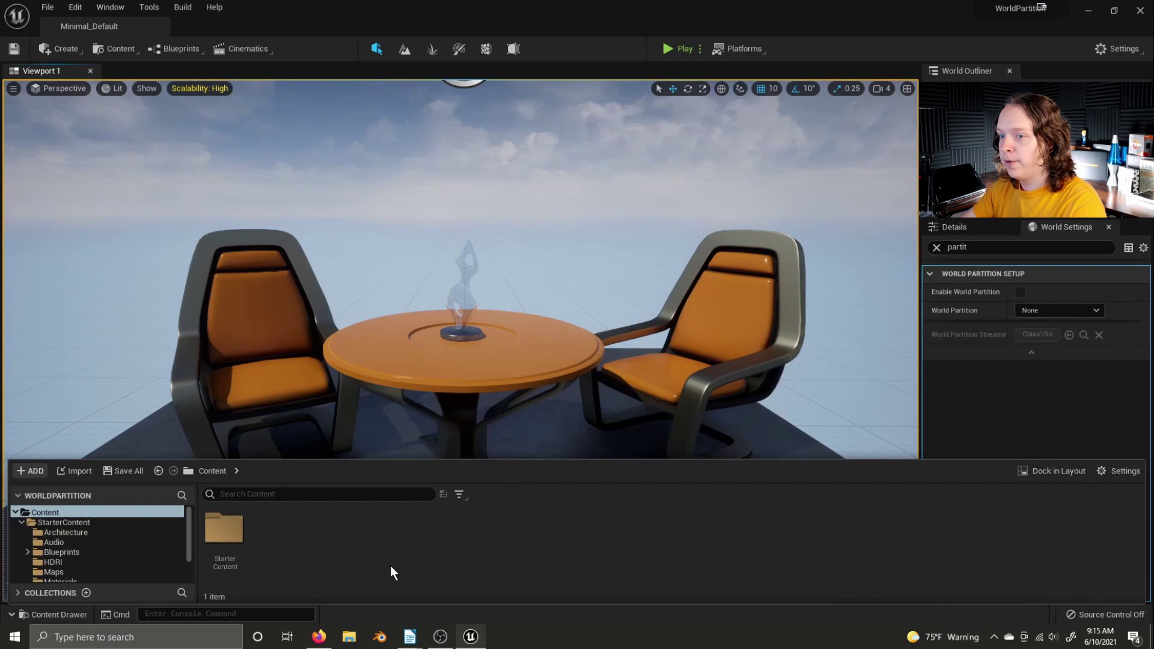
right_click(323, 551)
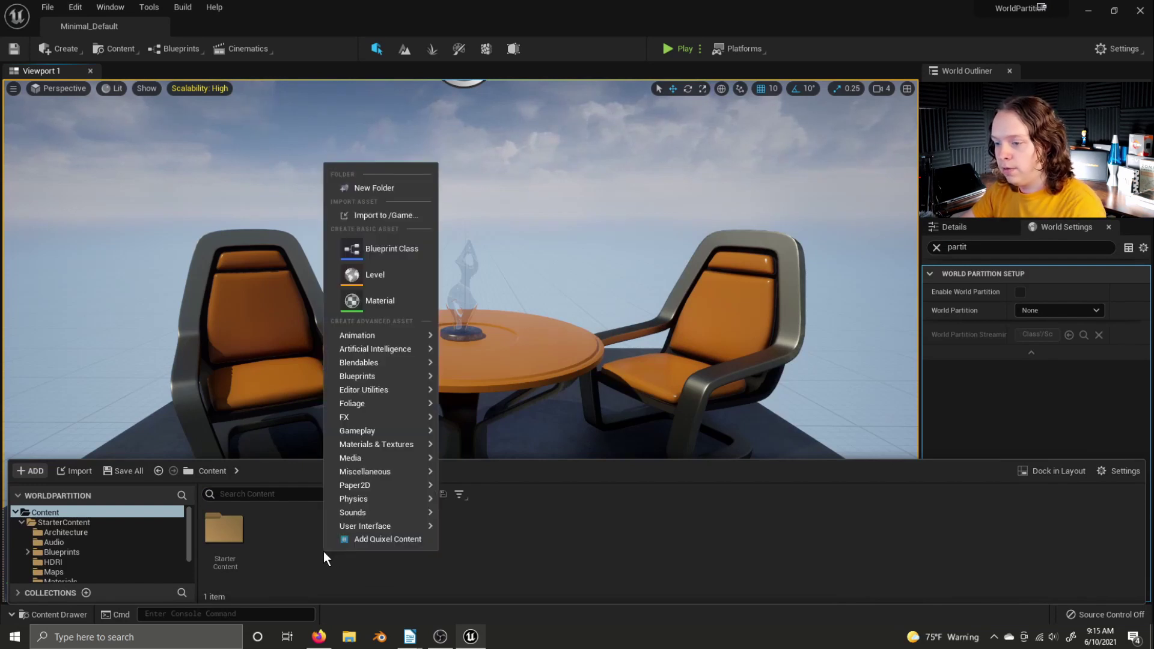
left_click(383, 270)
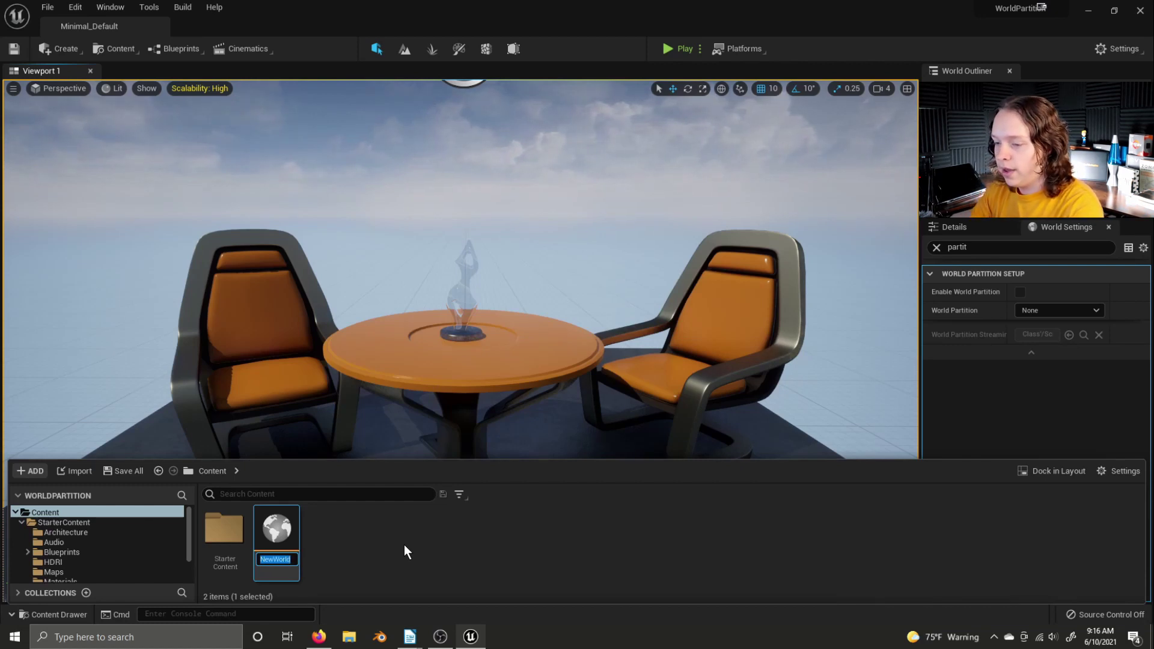
key("Return")
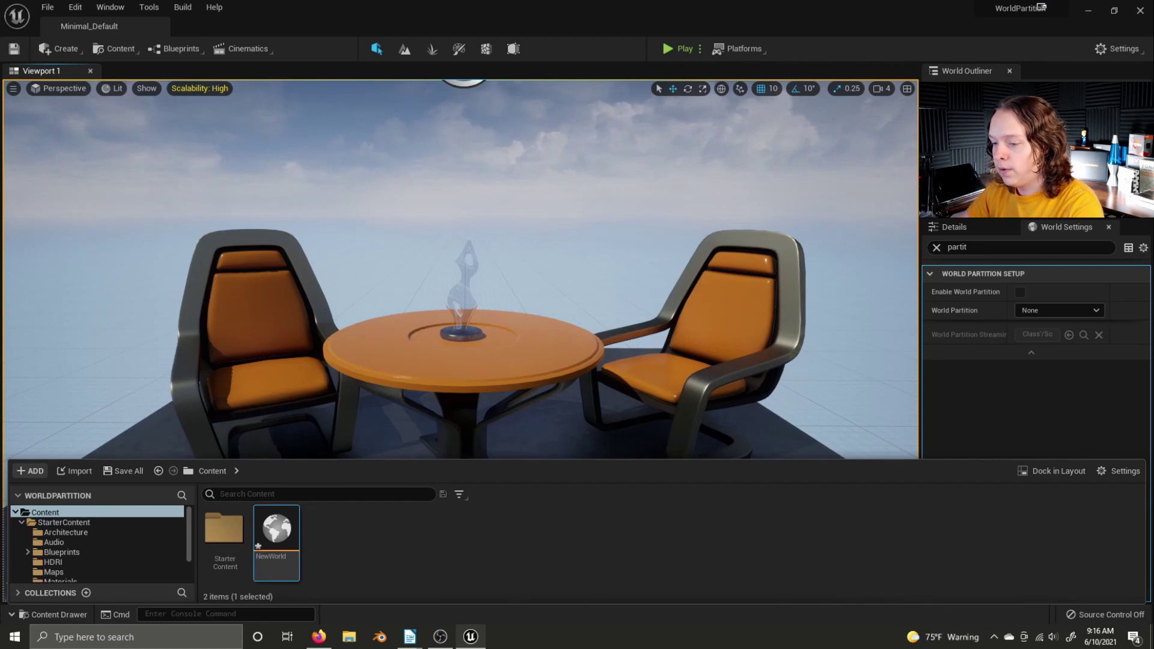
double_click(282, 543)
left_click(578, 454)
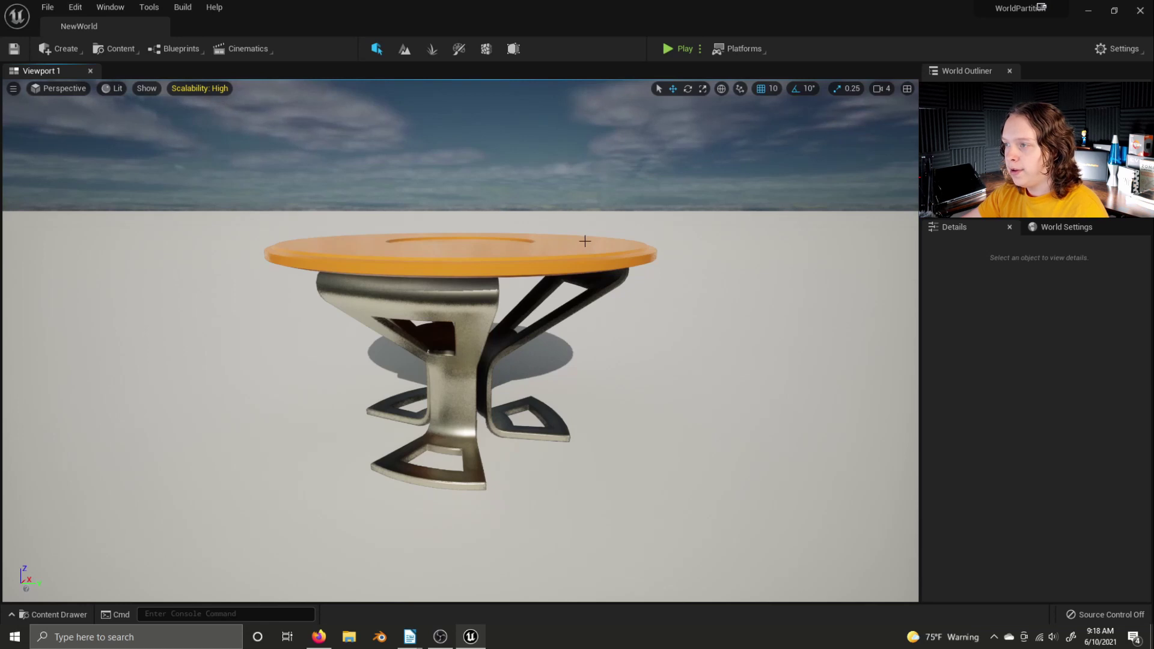
Step: Select the round table and inspect the Grid Placement choices in its World Partition properties
left_click(548, 256)
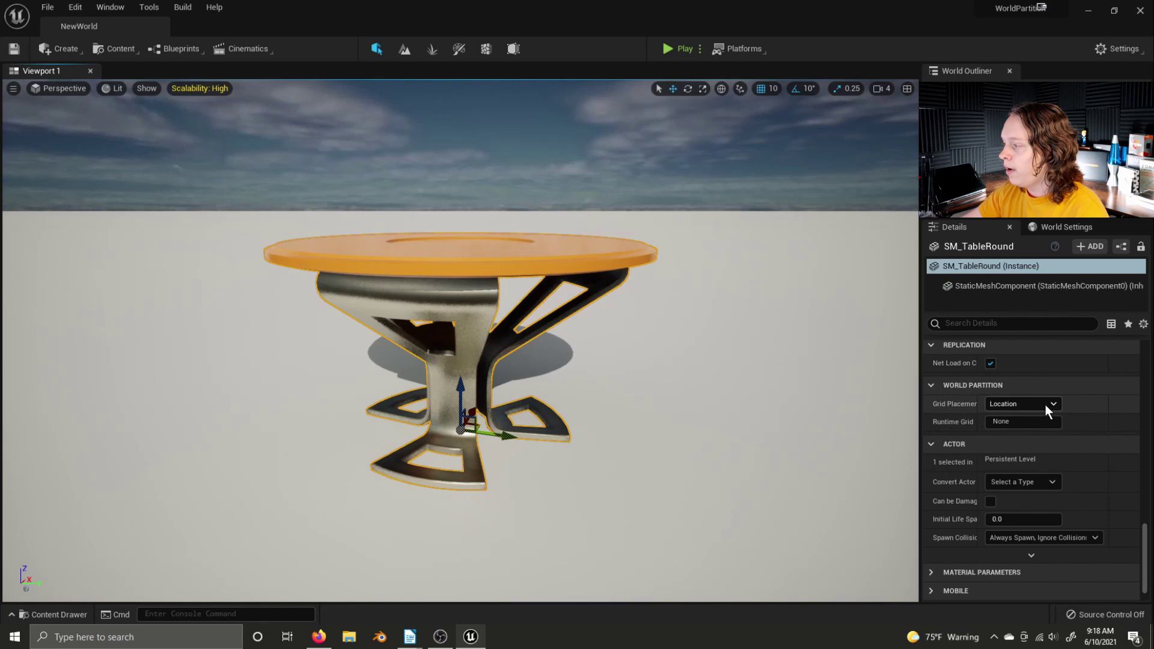
left_click(1019, 406)
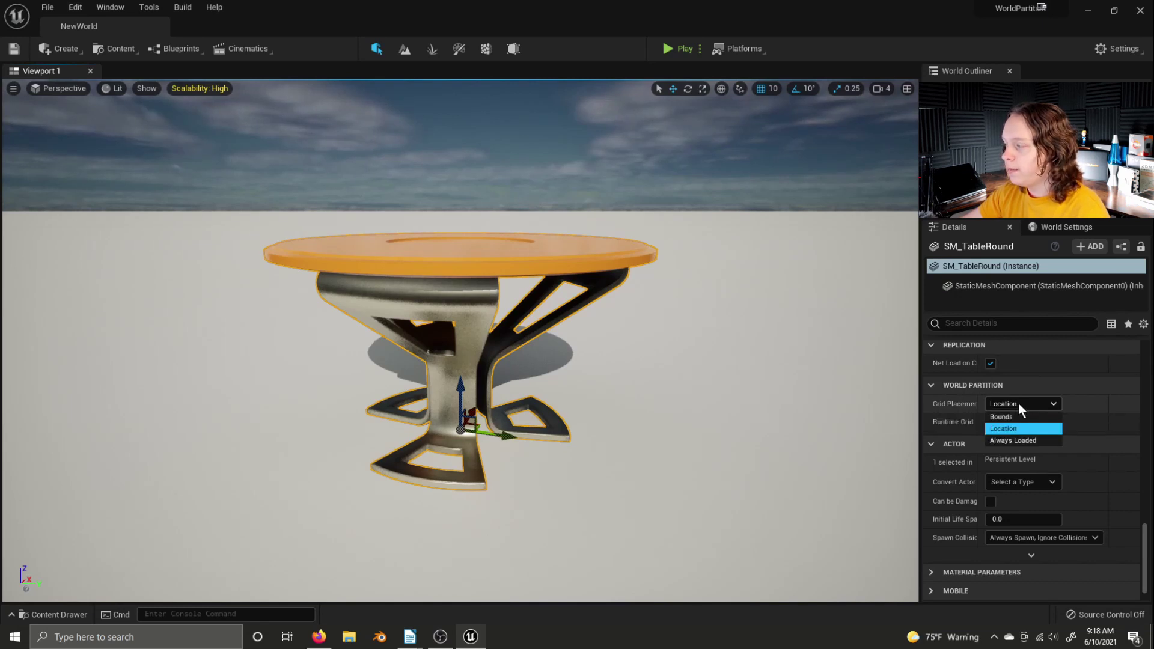
left_click(1017, 403)
left_click(1018, 403)
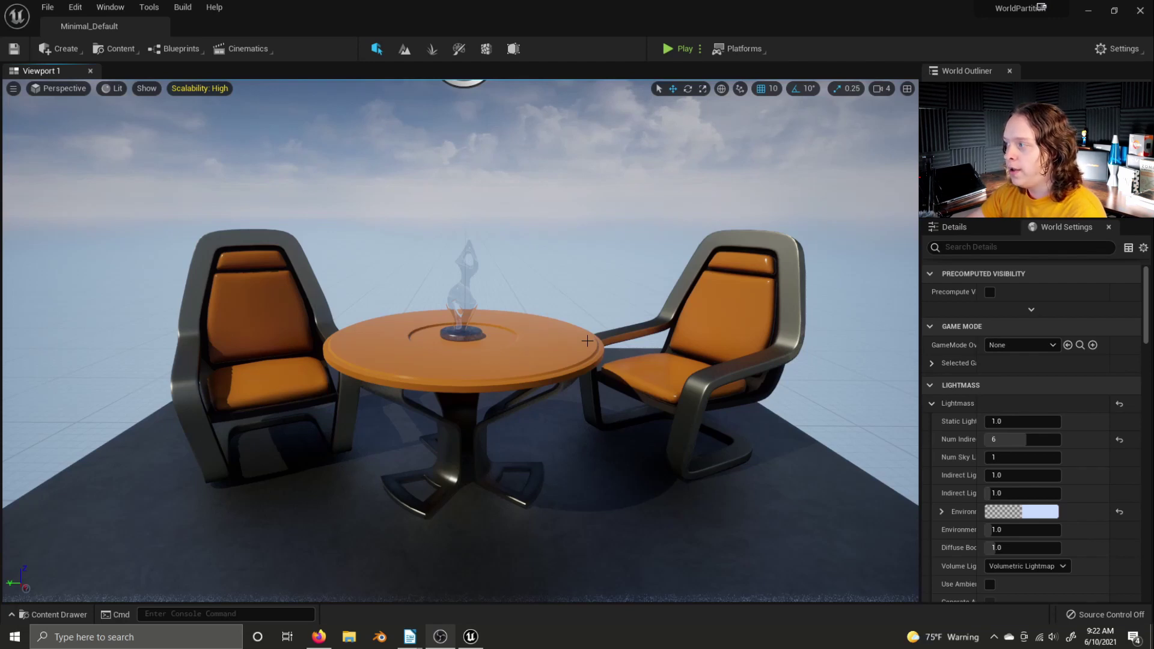
Step: Set the Packaging Mode of the Chair actor with the backrest facing the table's far side to External in its advanced Actor properties
left_click(685, 361)
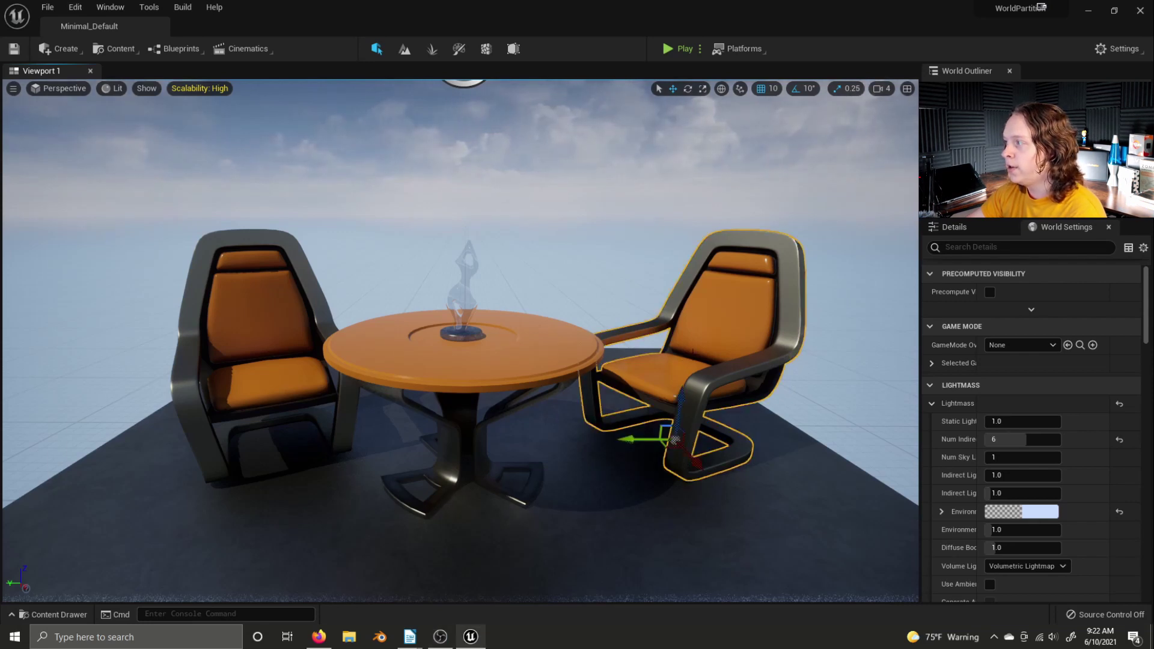
left_click(971, 249)
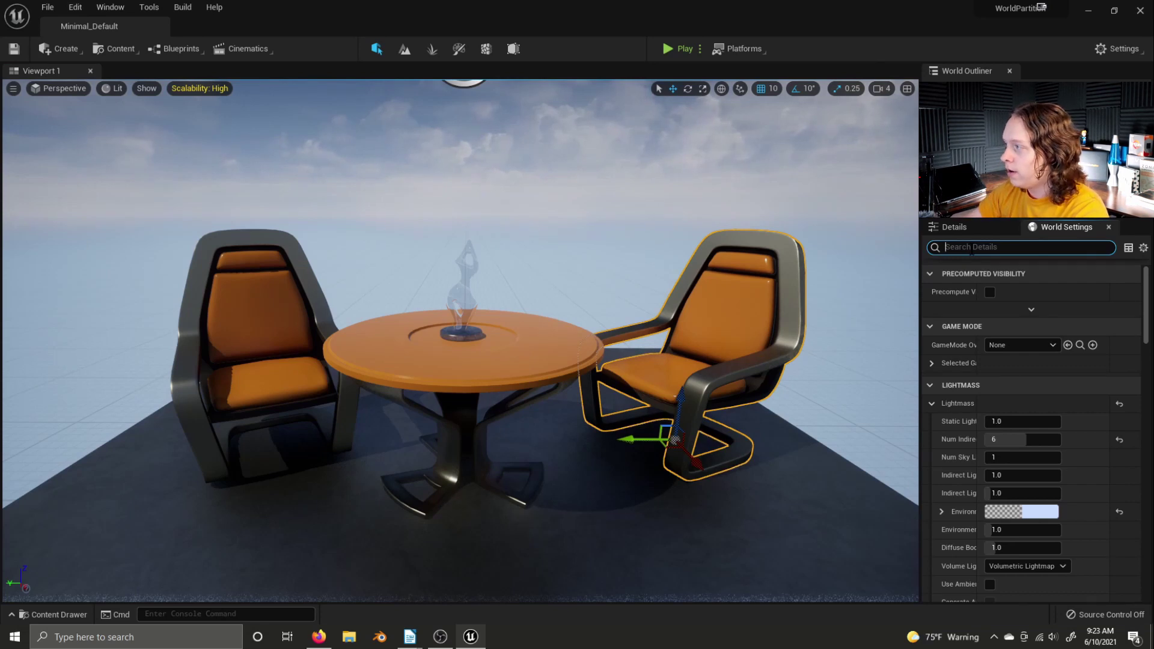
left_click(971, 226)
scroll(1031, 359, "down", 5)
scroll(1025, 434, "down", 15)
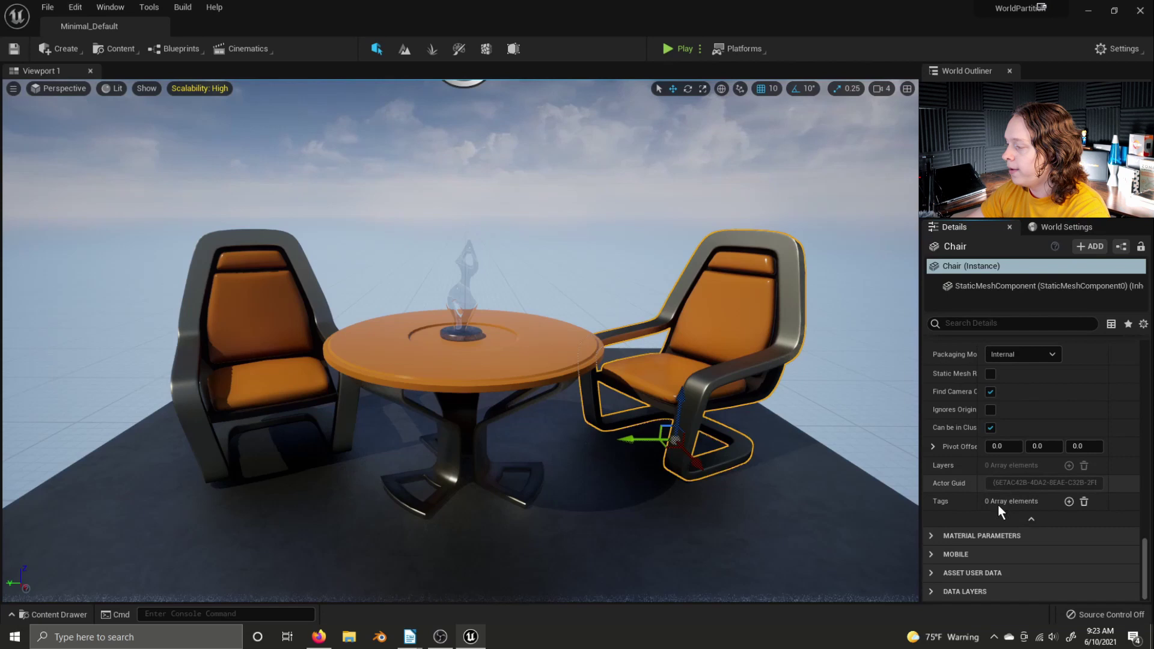
scroll(953, 505, "up", 3)
scroll(958, 508, "up", 3)
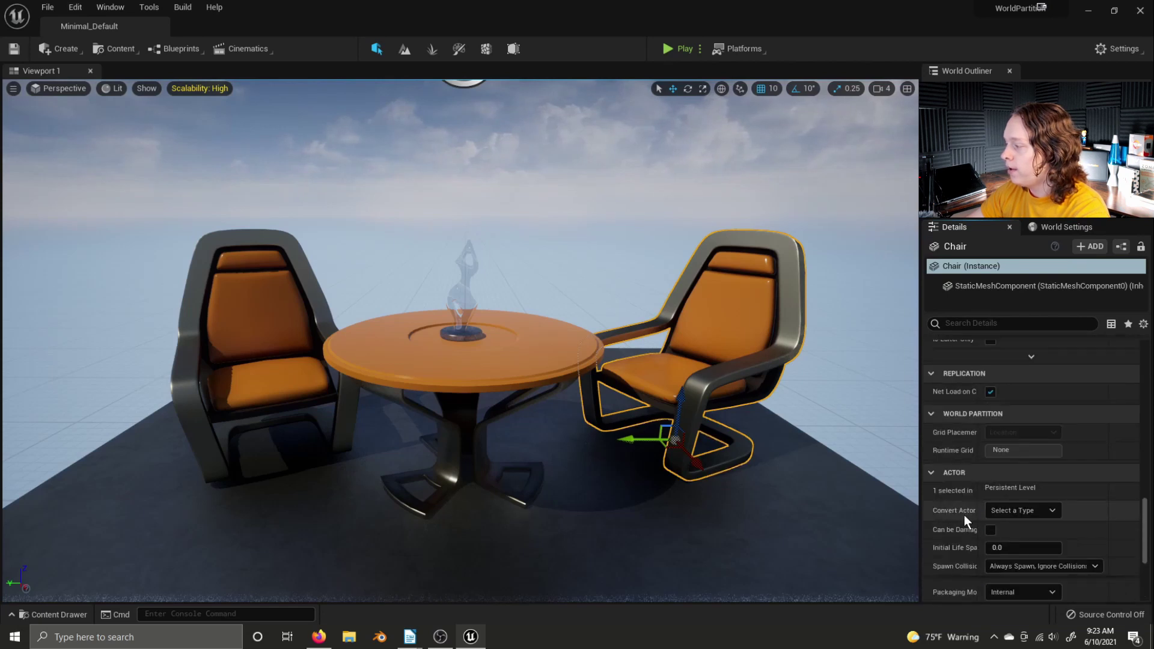
scroll(962, 430, "down", 4)
scroll(957, 428, "down", 3)
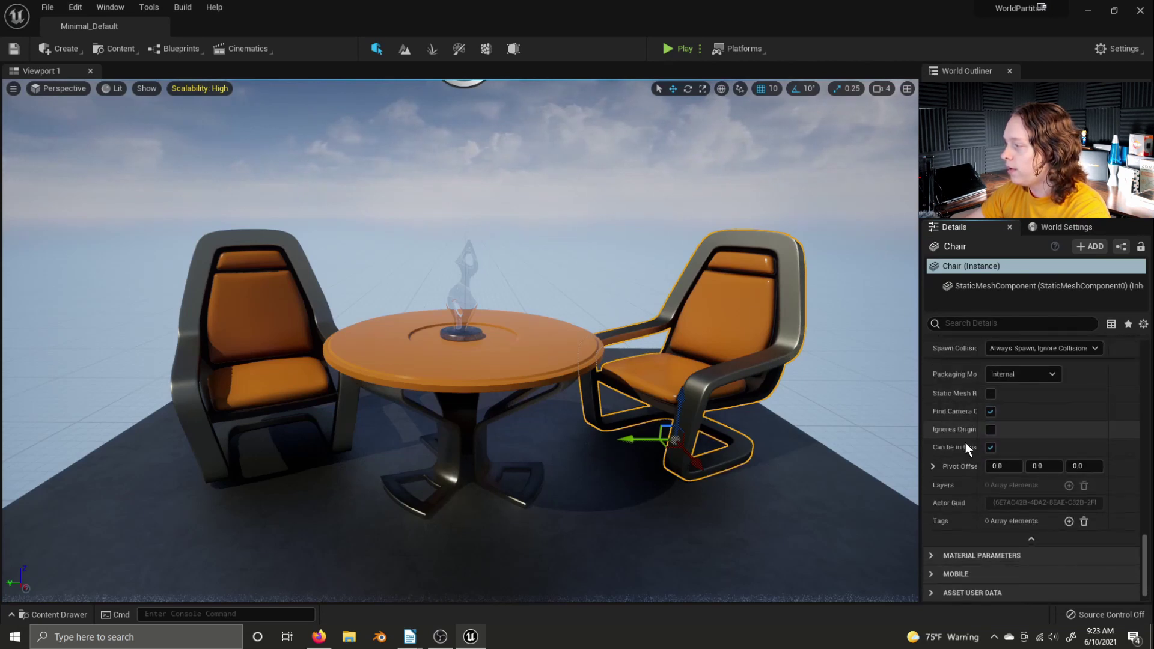
scroll(972, 427, "up", 1)
left_click(1031, 557)
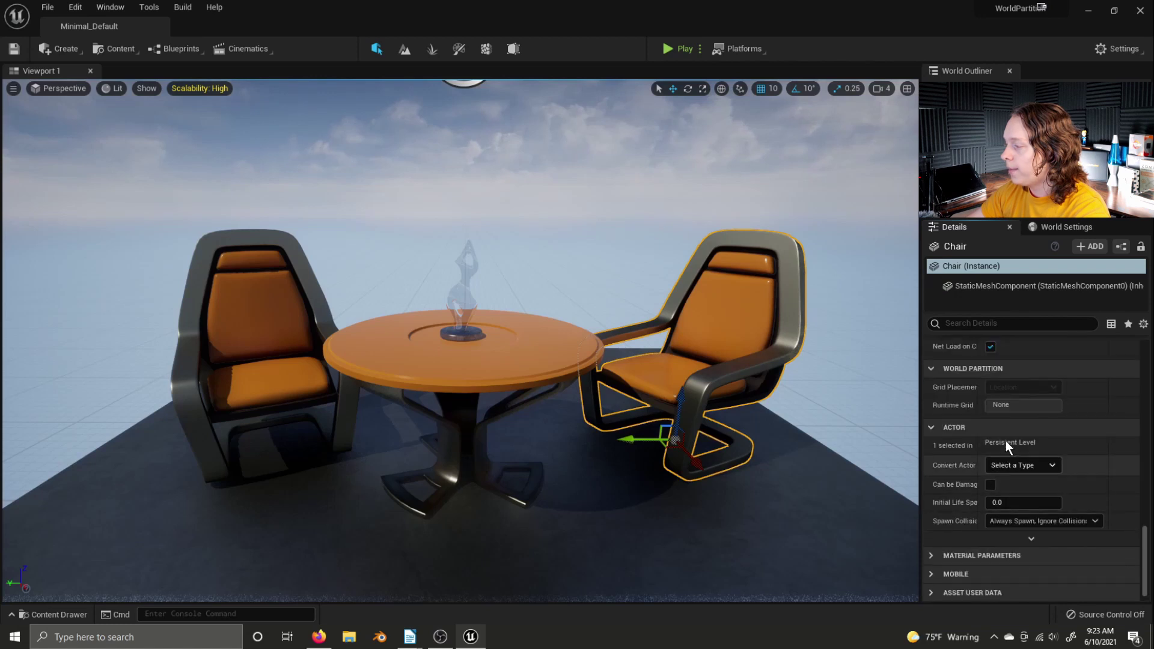
left_click(1033, 521)
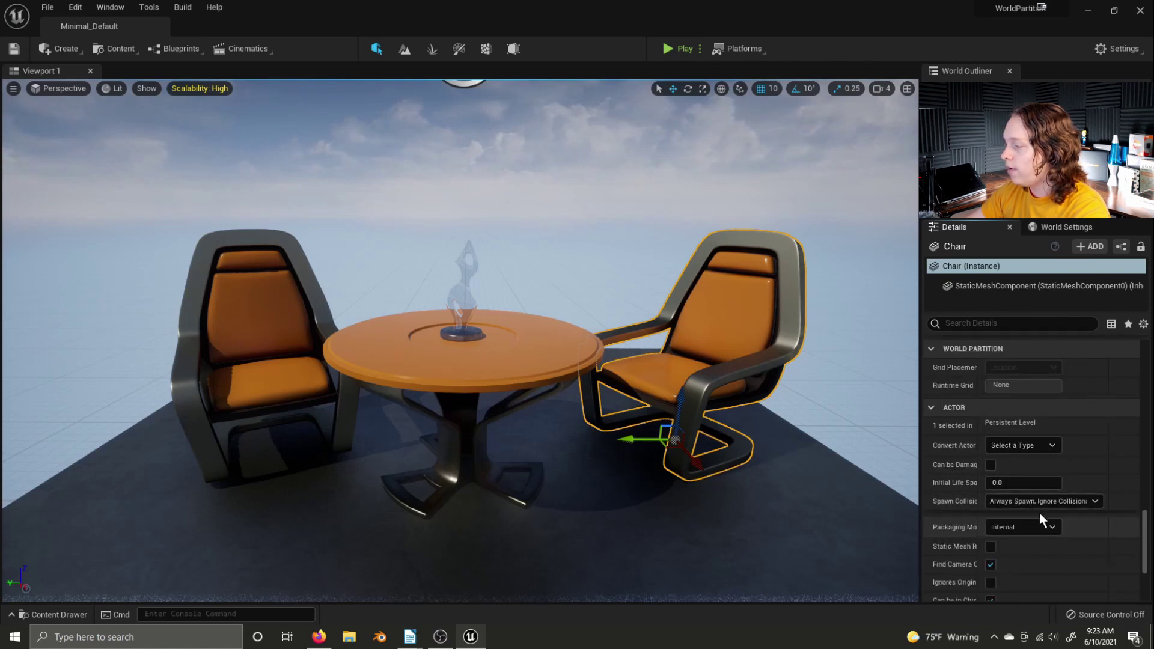
scroll(1011, 479, "down", 2)
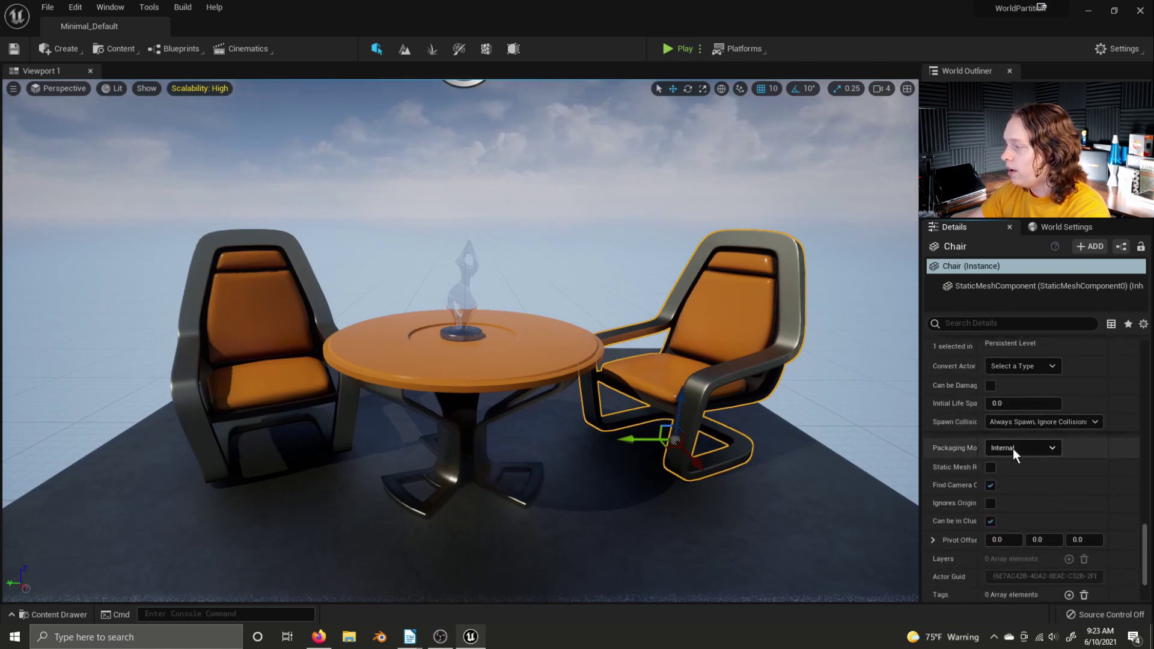
left_click(1008, 447)
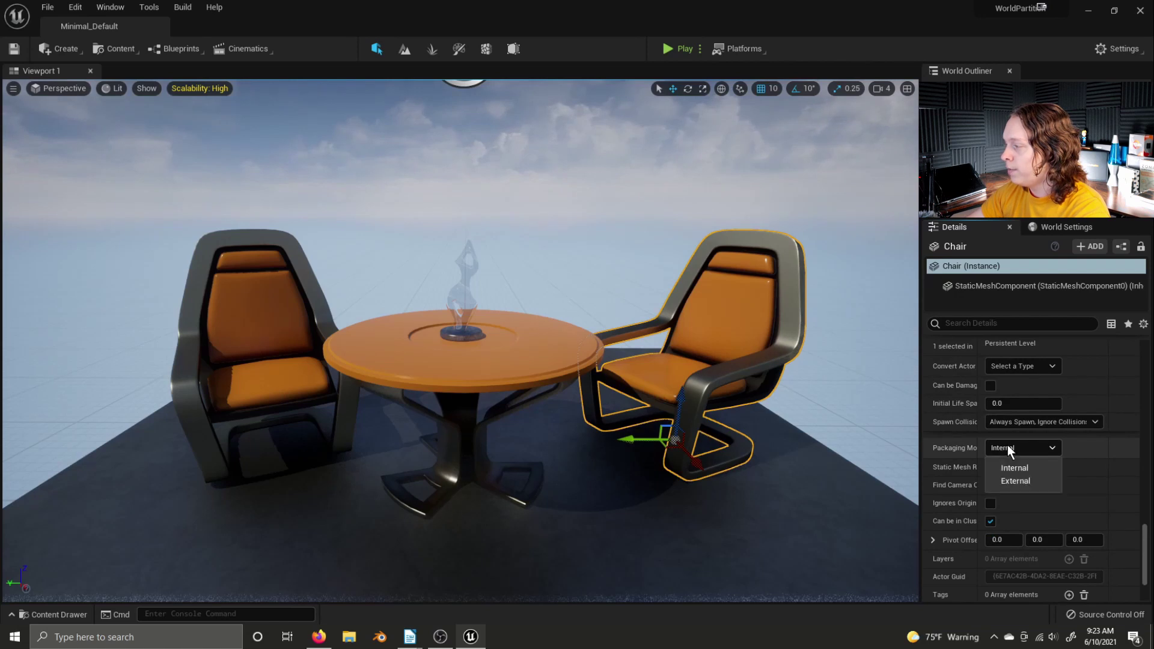
left_click(1016, 481)
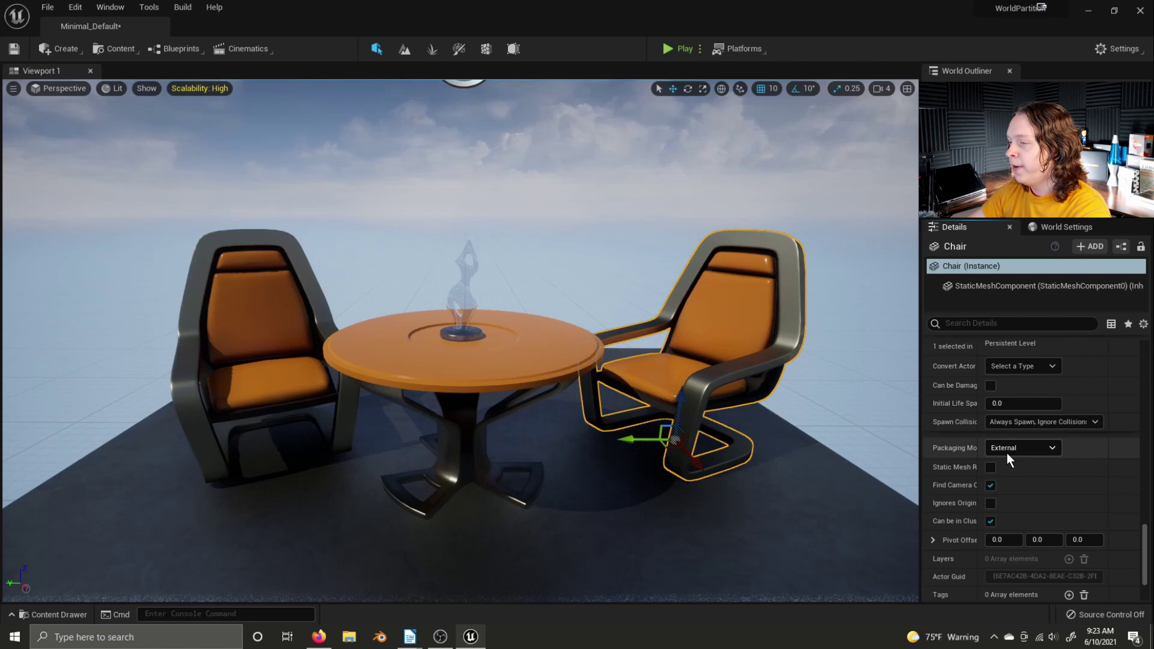
Step: Enable Use External Actors in the level's world settings and agree to convert all actors to External packaging
left_click(1050, 225)
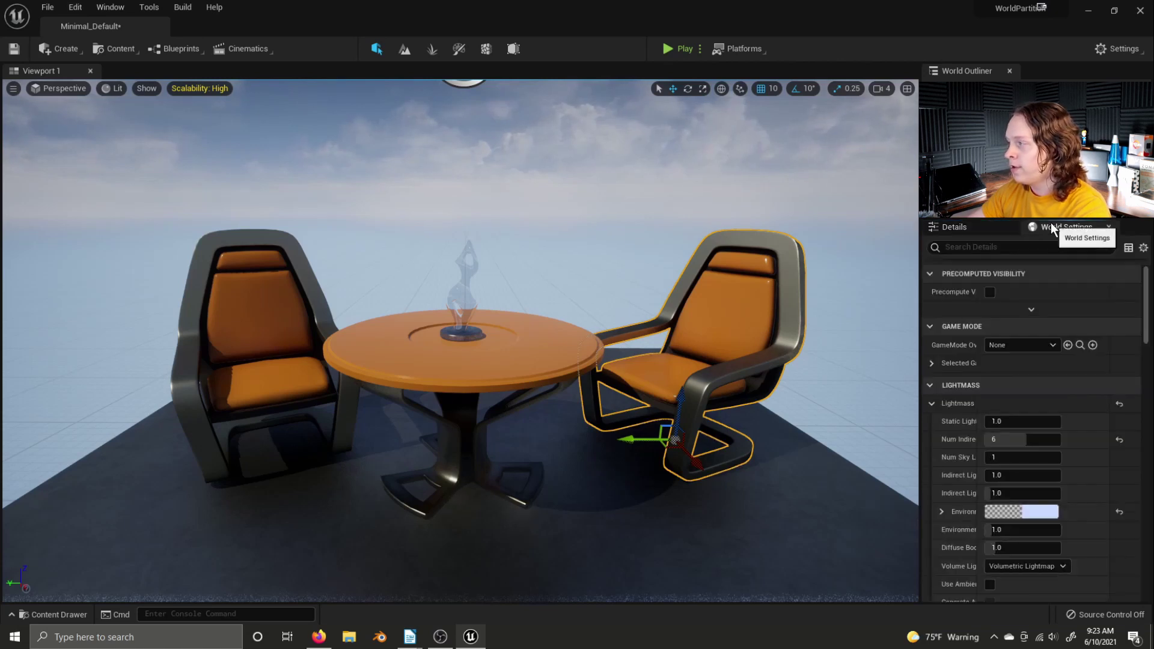
left_click(997, 247)
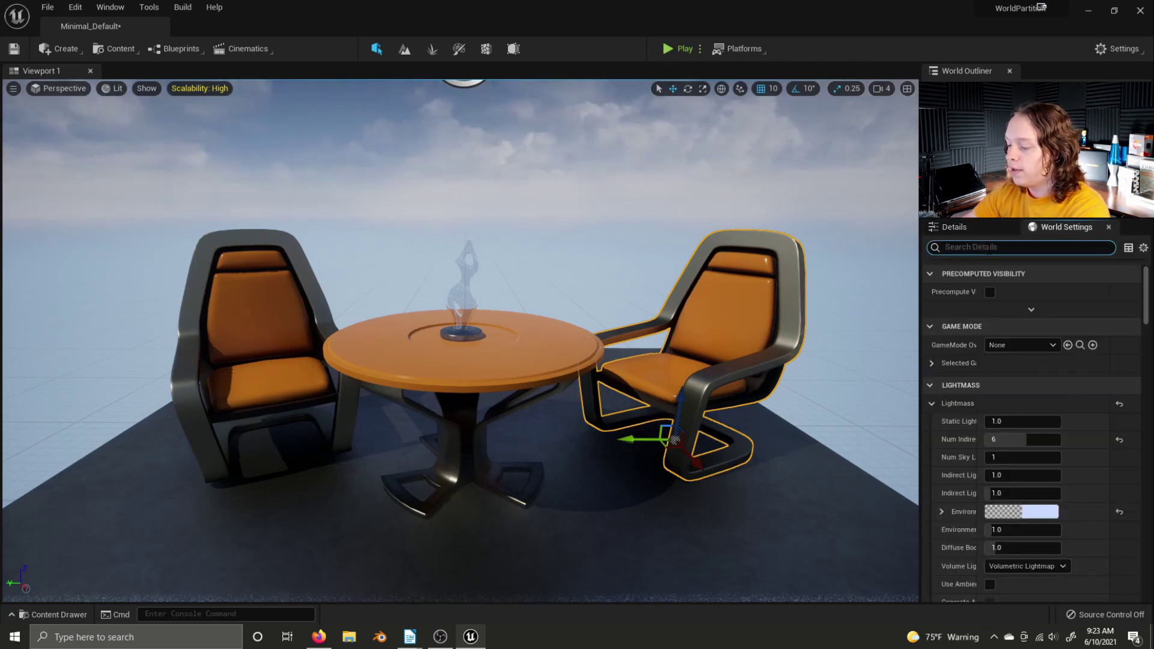
type("use exte")
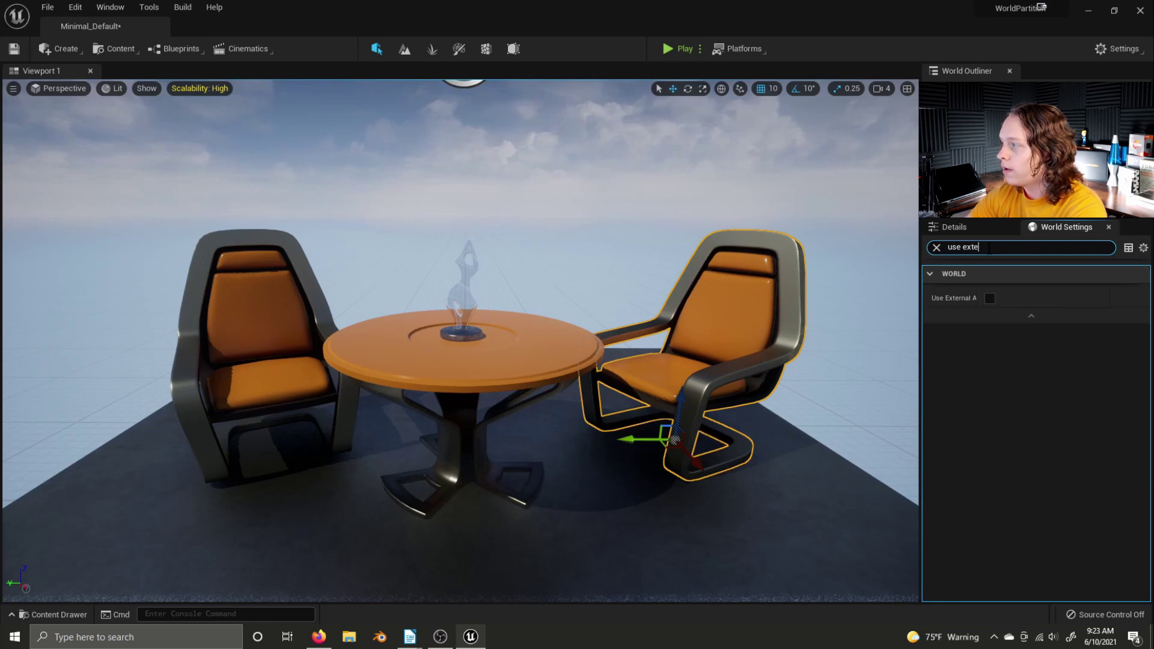
type("r")
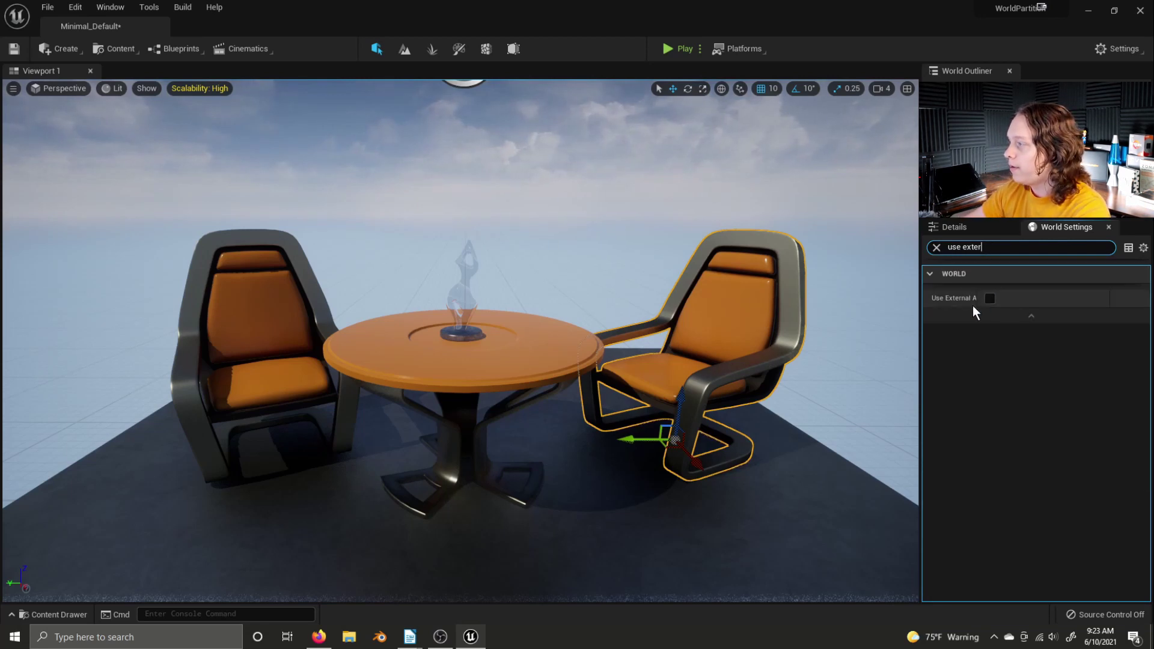
left_click_drag(974, 302, 1022, 303)
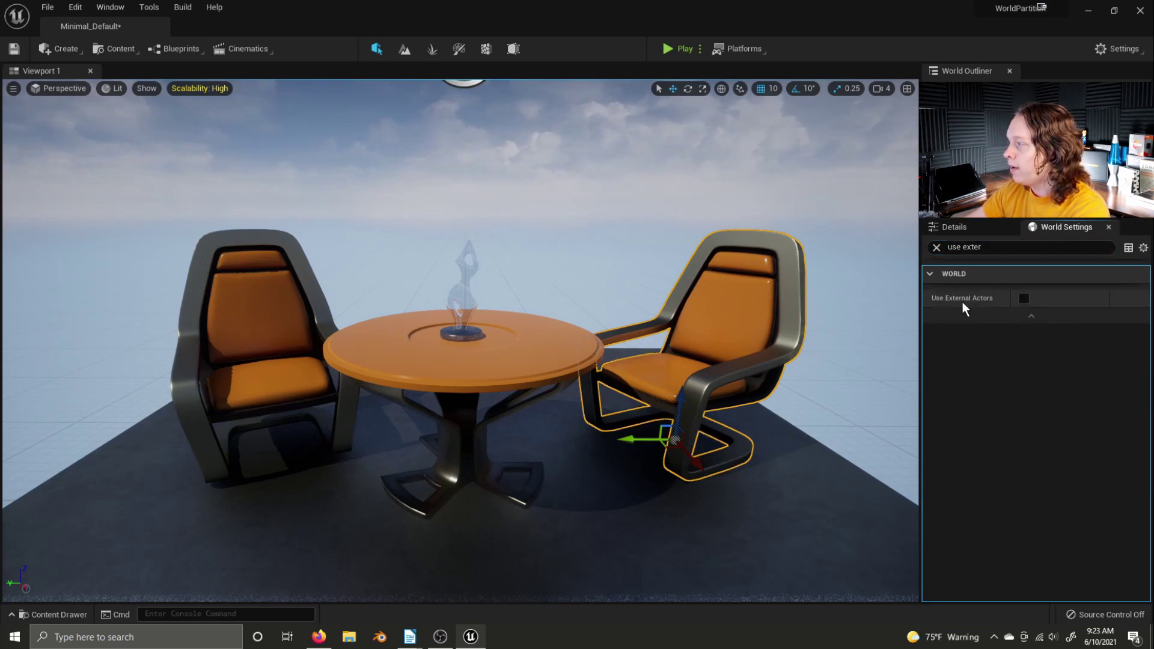
left_click(1022, 299)
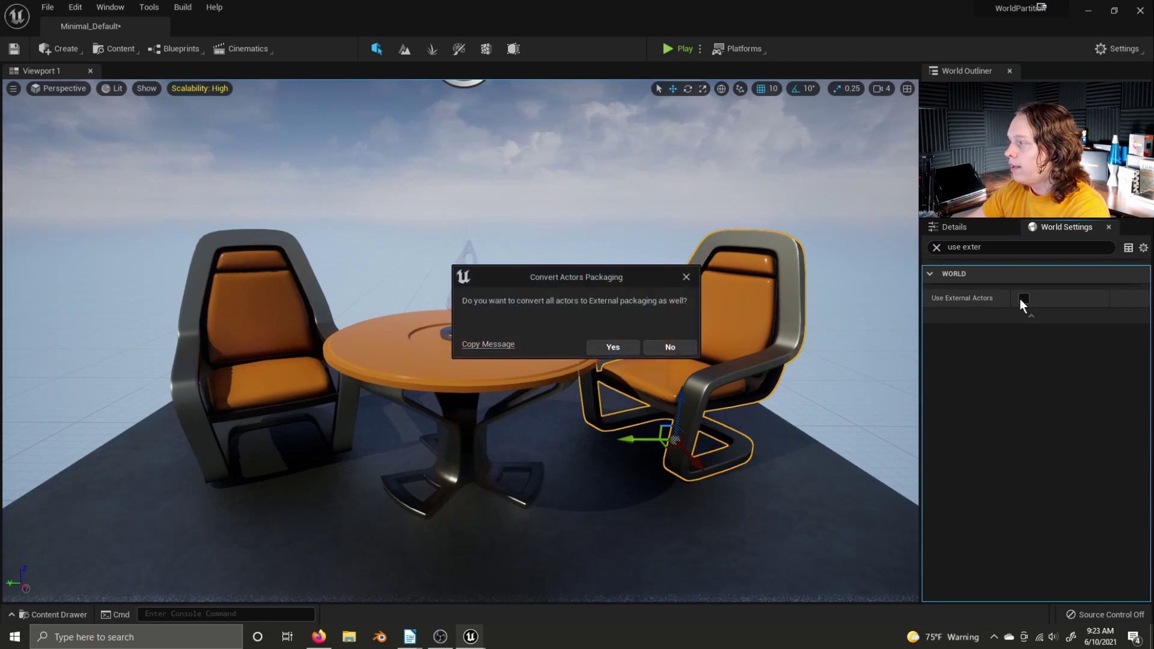
left_click(611, 346)
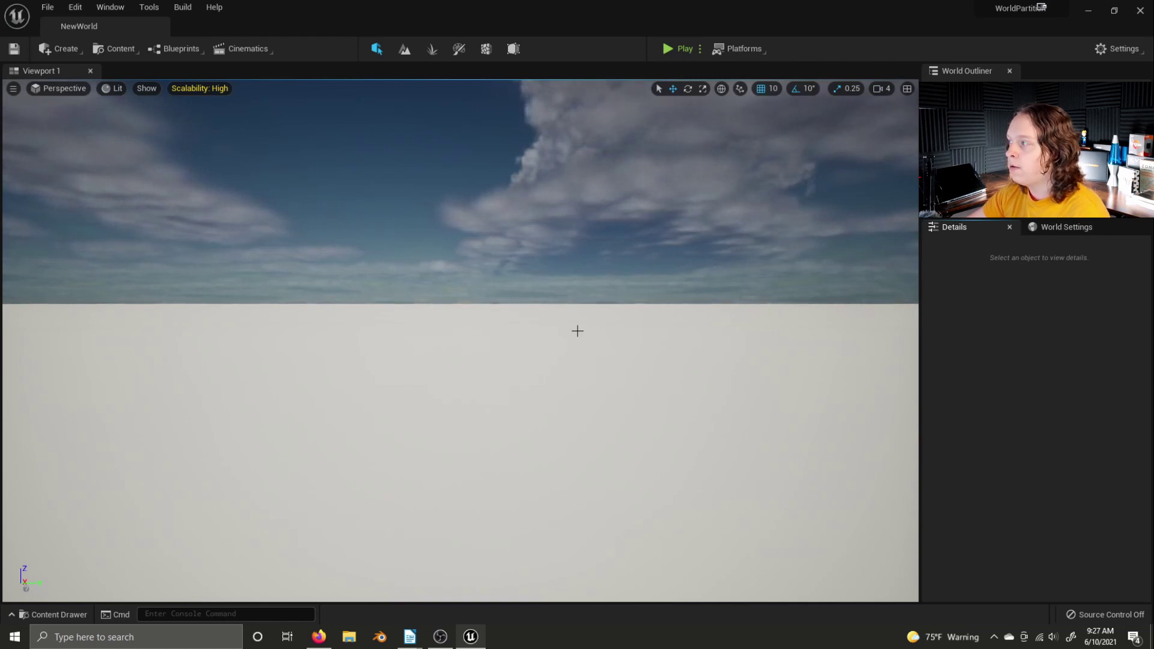
Step: Filter the World Settings by "world partition" and expand the Runtime Hash settings down to the members of the first grid
left_click(1044, 231)
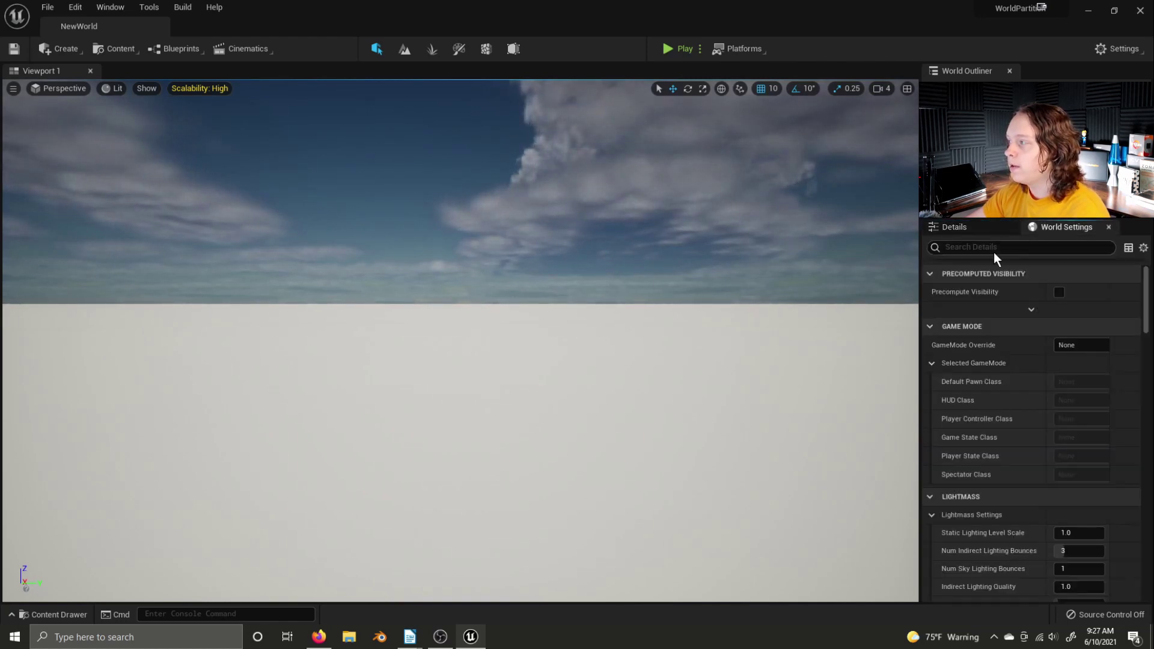
left_click(956, 247)
type("world ")
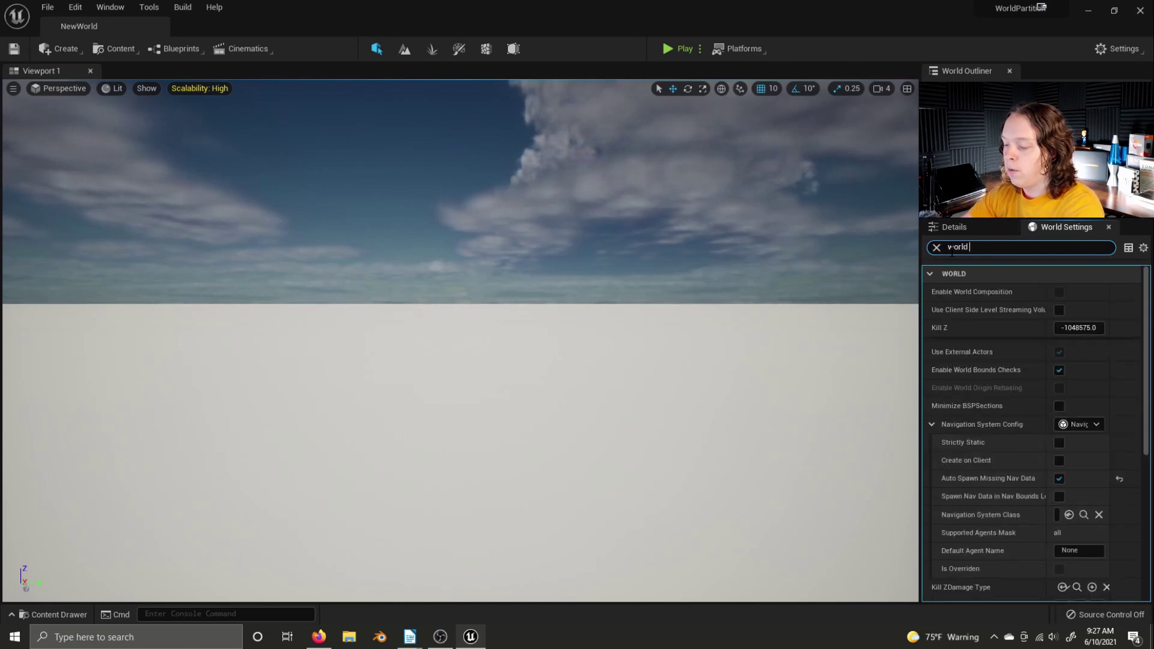
type("partition")
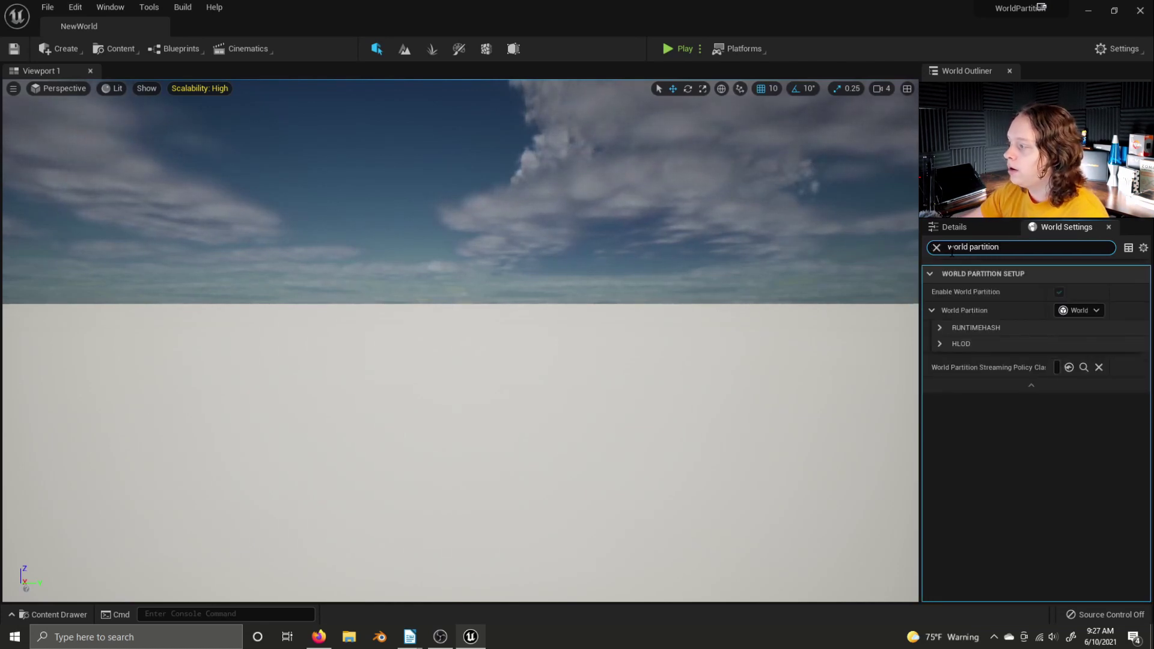
left_click(938, 328)
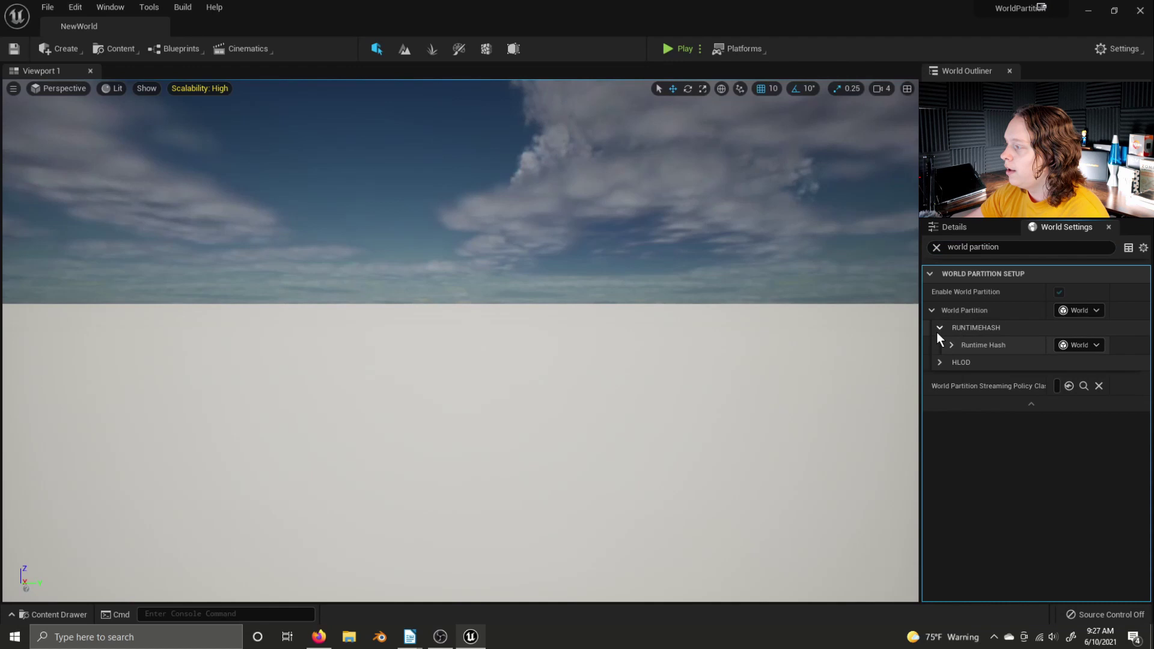
left_click(950, 344)
left_click(960, 363)
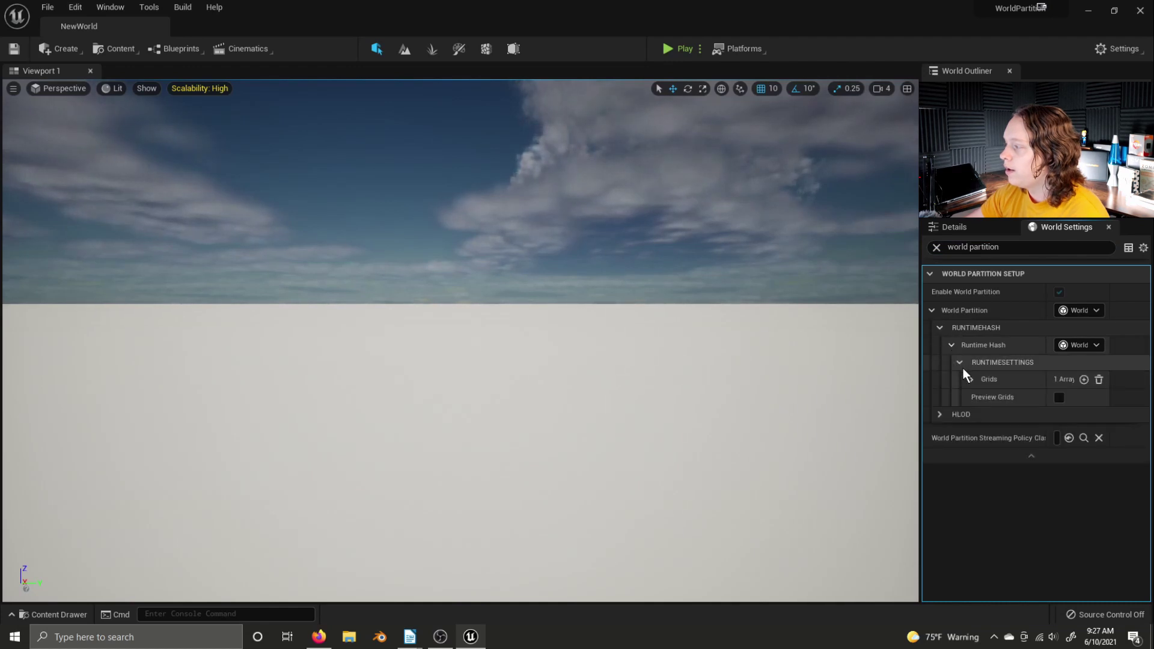
left_click(969, 379)
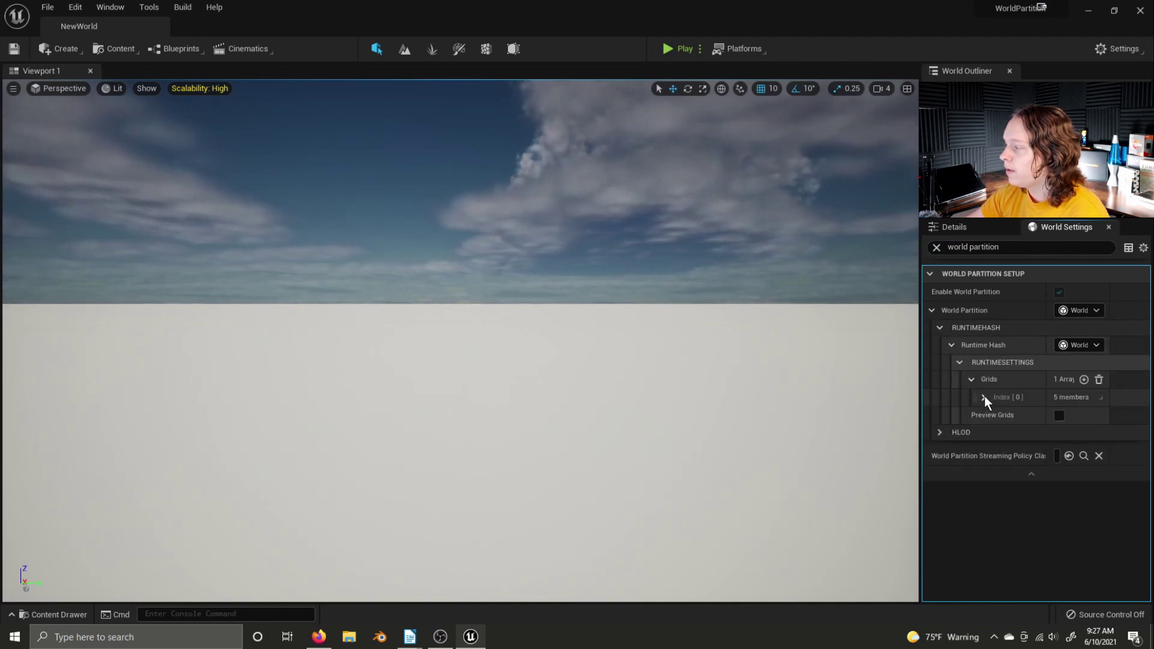
left_click(984, 396)
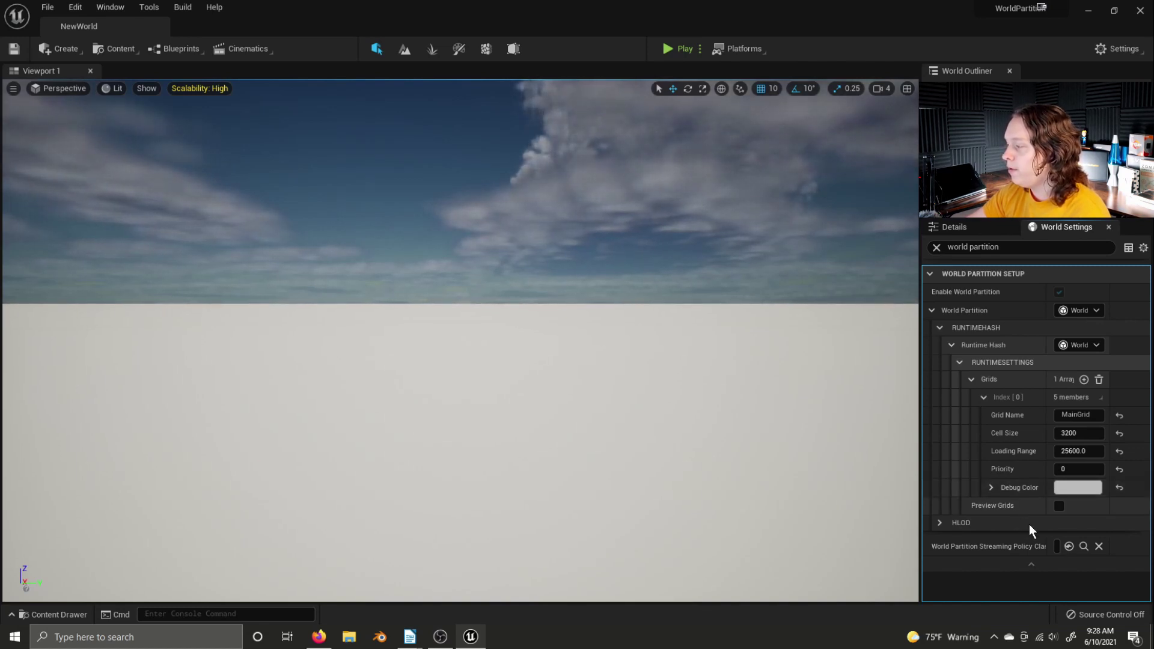
Step: Enable Preview Grids for the runtime hash and view the grid cells across the level's ground
left_click(1058, 506)
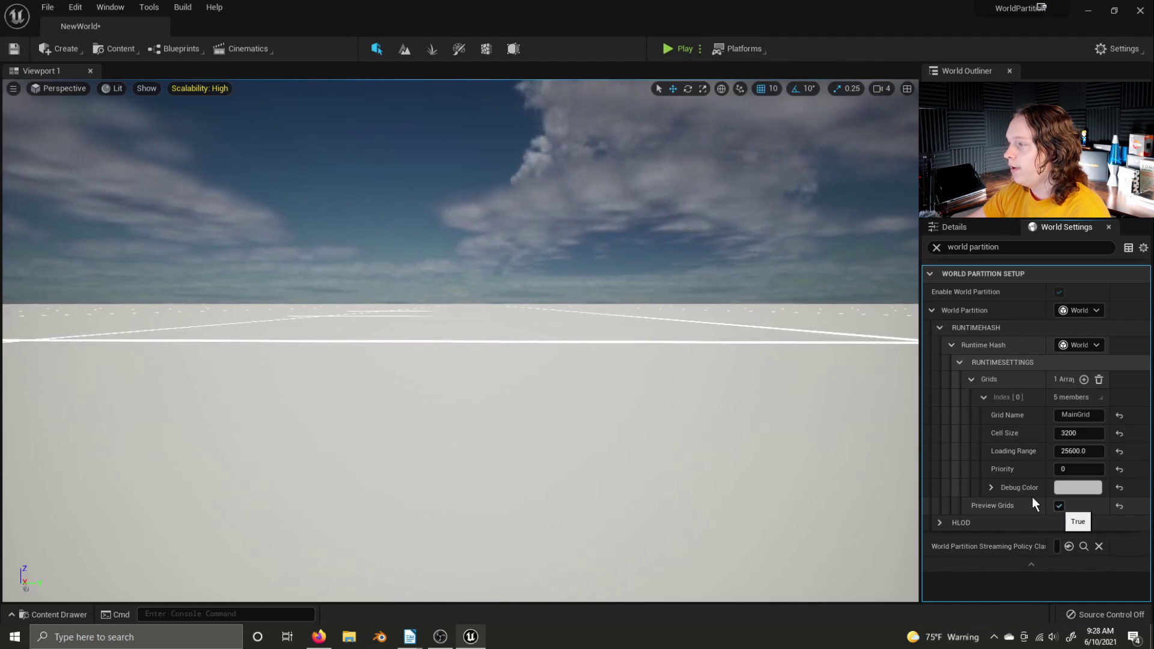
right_click_drag(600, 361, 520, 459)
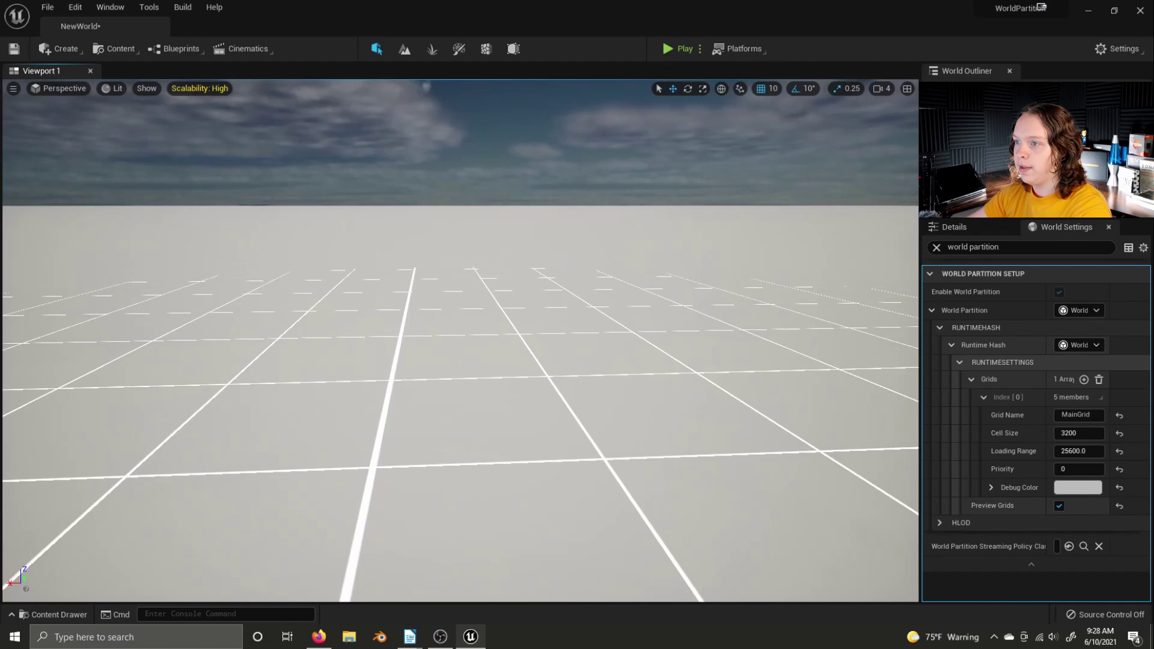
right_click_drag(460, 343, 460, 343)
Step: Set the MainGrid's Debug Color to pure red with full saturation and a value of 1.0
left_click(1082, 487)
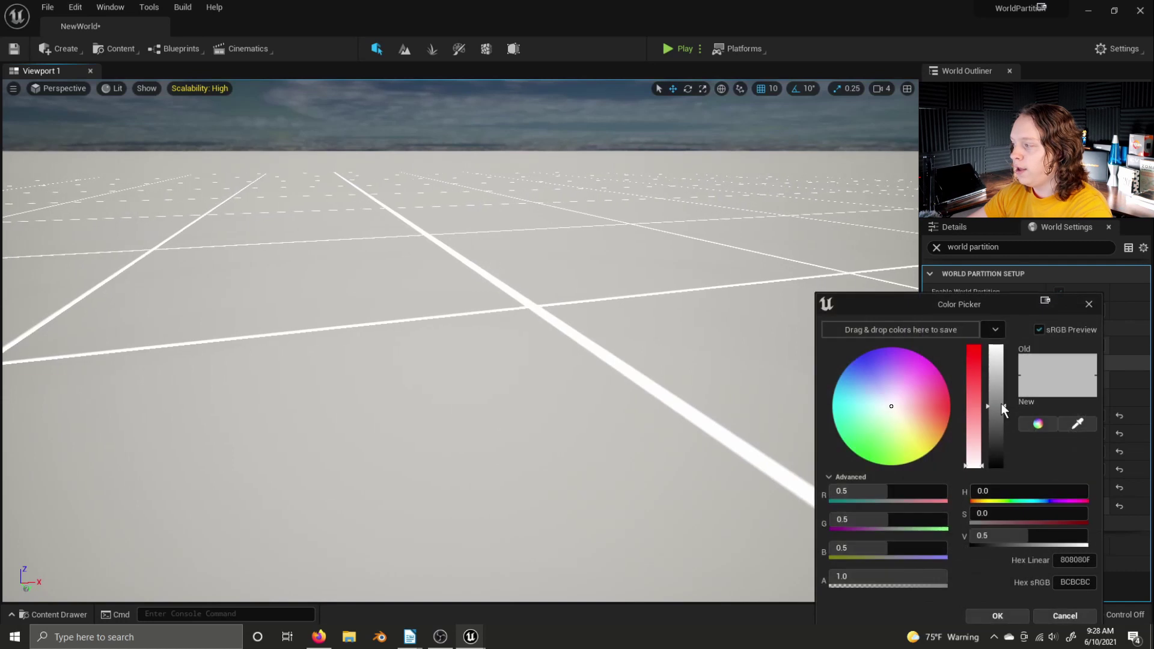
left_click_drag(975, 465, 975, 347)
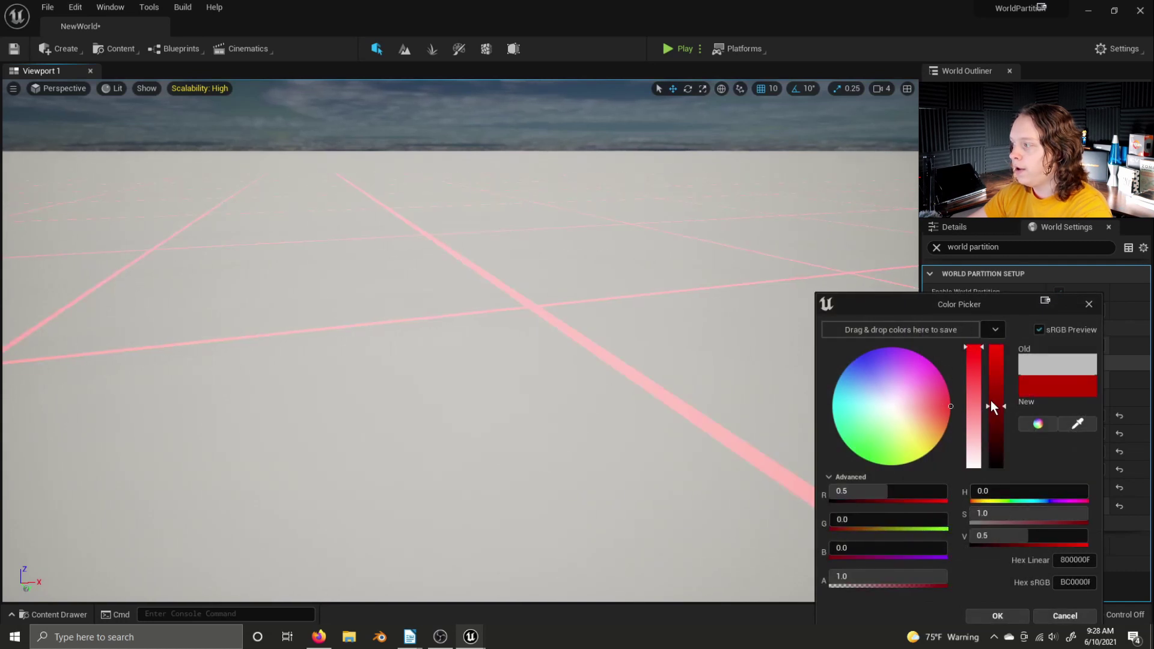
left_click_drag(988, 405, 989, 348)
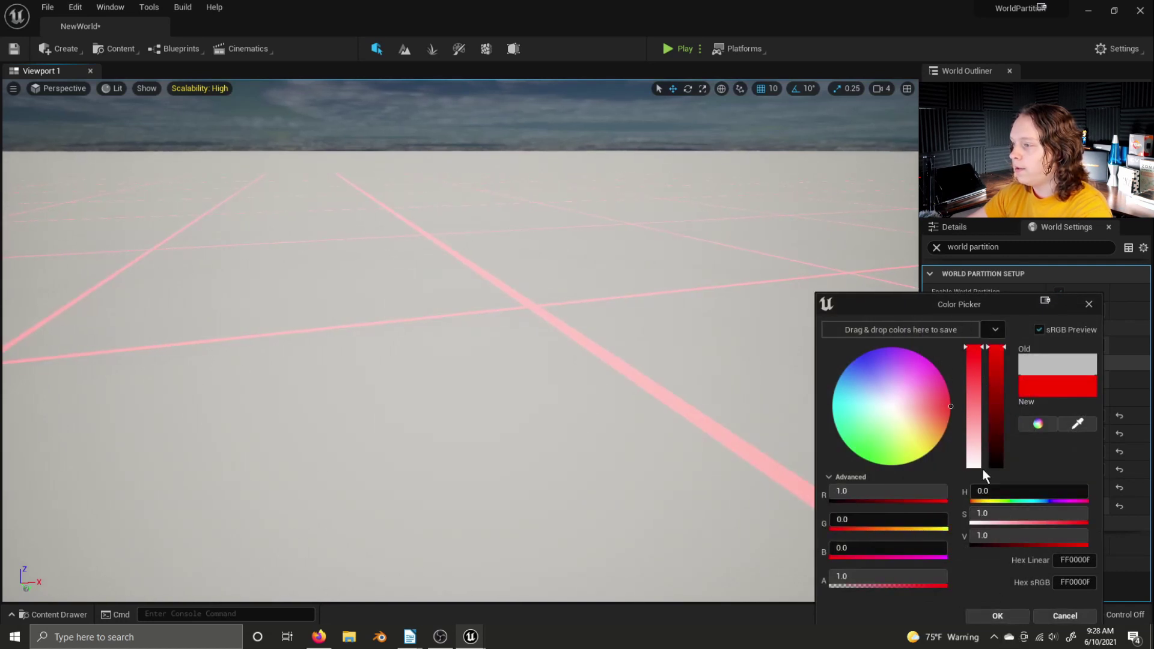
left_click(1014, 616)
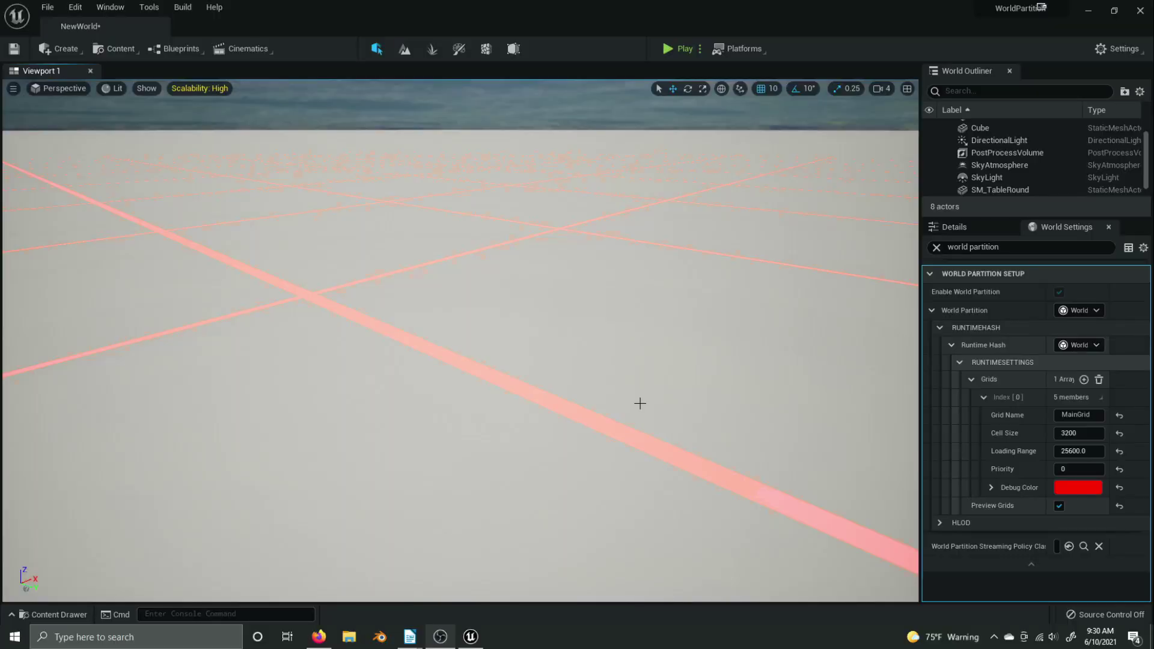
Step: Open the World Partition editor and examine the level's map with its actors shown
left_click(110, 7)
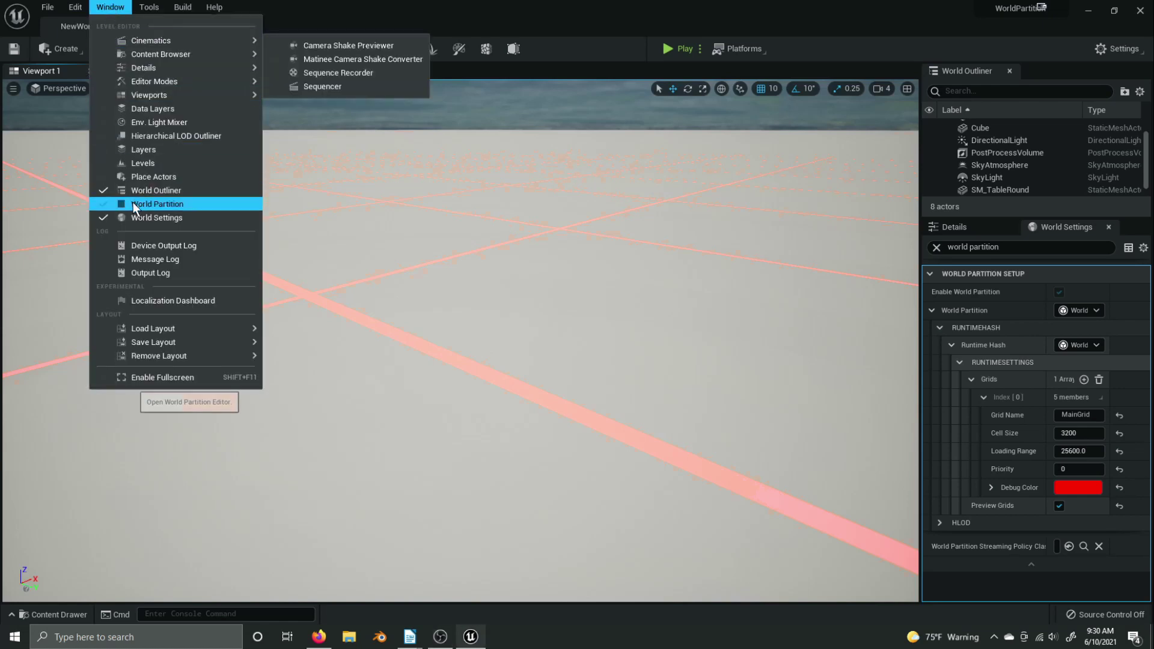
left_click(155, 204)
left_click_drag(395, 239, 484, 348)
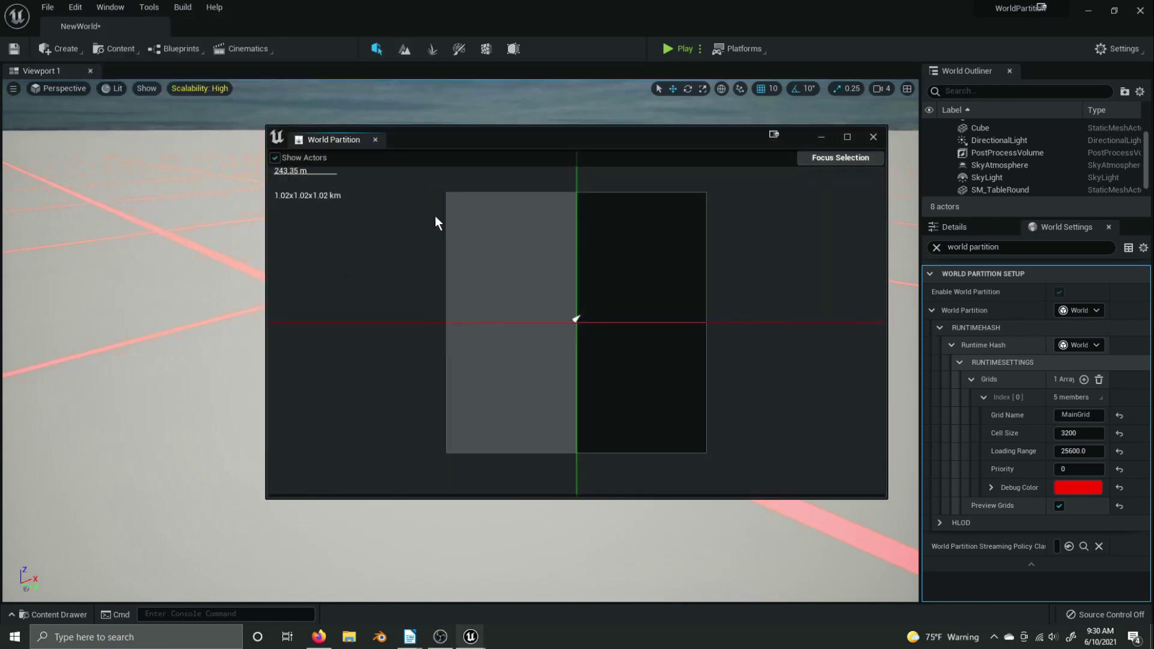
right_click(514, 259)
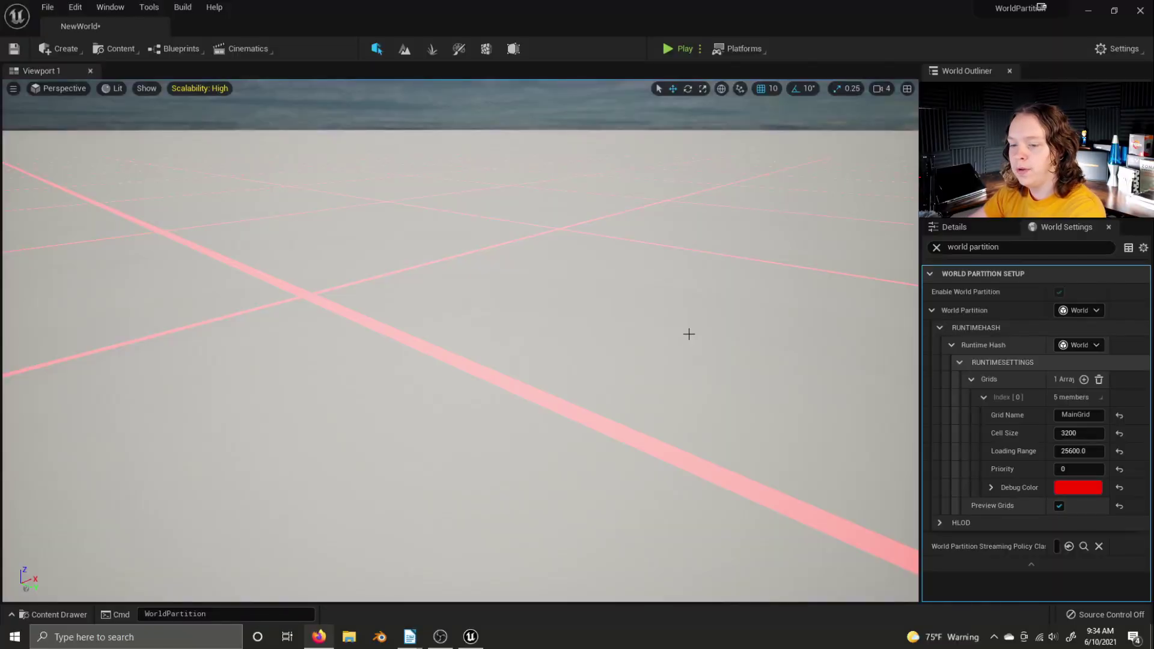
Step: Create an HLOD Layer asset in the Content folder and keep its default name
key("ctrl+space")
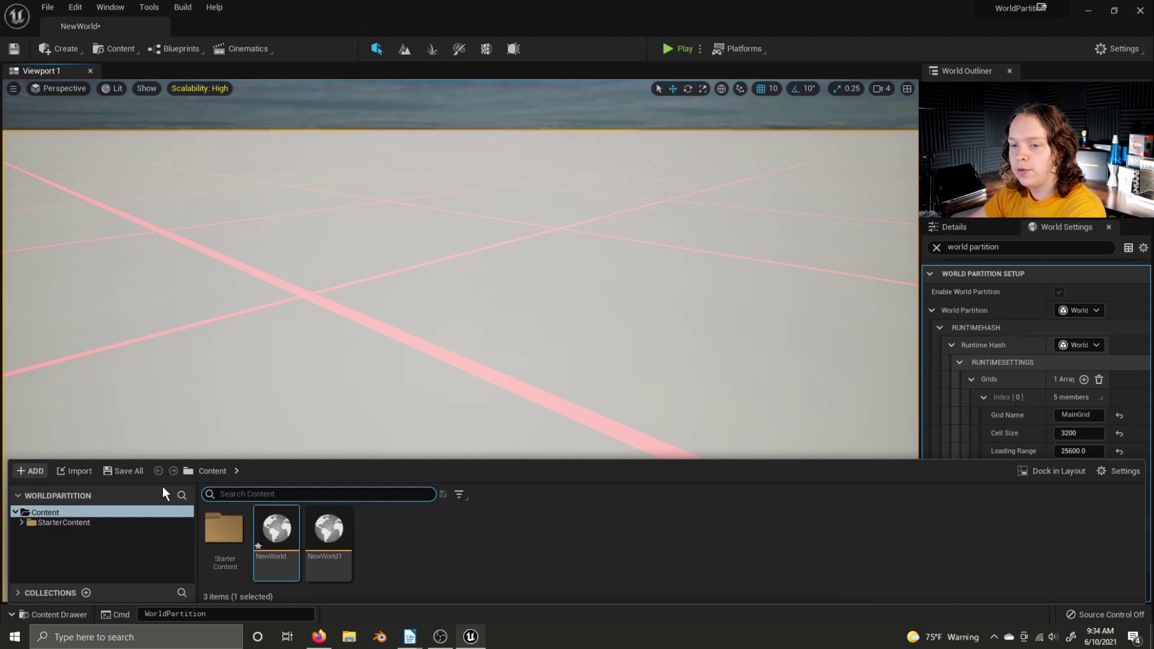
left_click(27, 472)
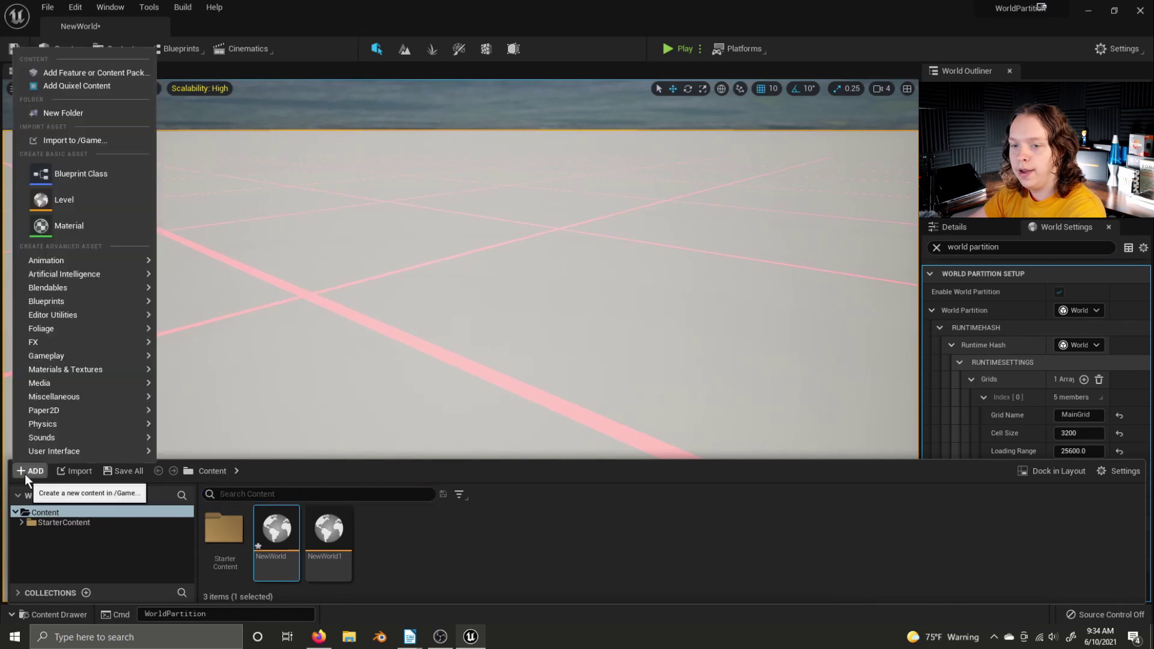
mouse_move(55, 395)
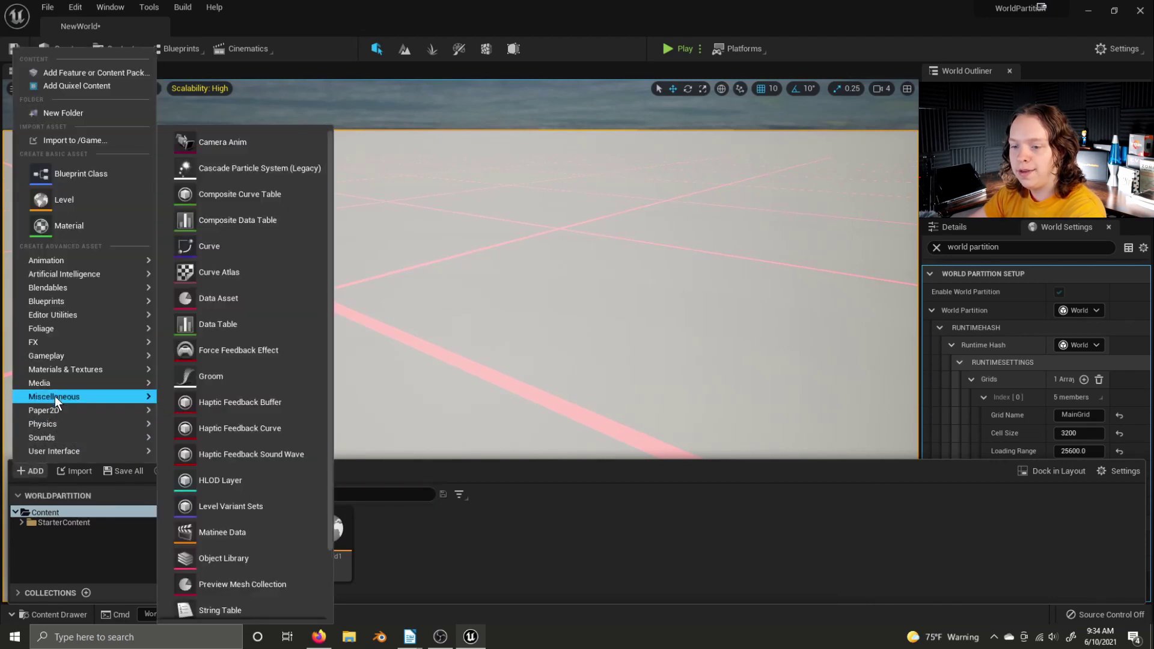
left_click(243, 480)
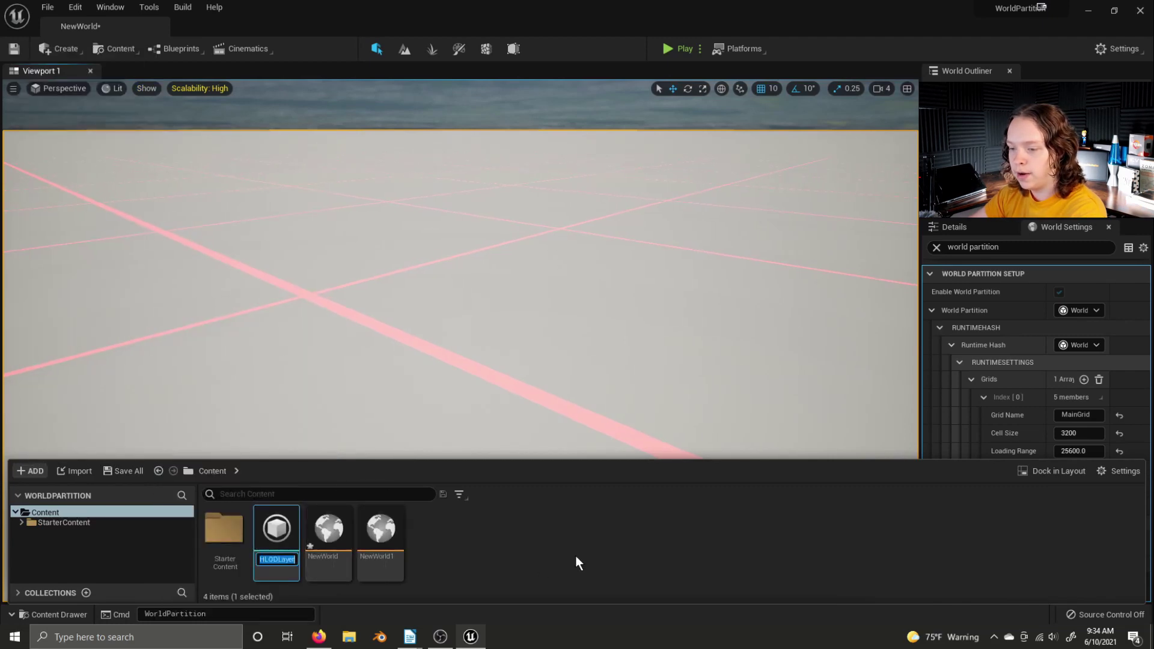
key("Return")
Step: Open the new HLOD layer asset and inspect its Layer Type choices and advanced HLOD properties
double_click(277, 530)
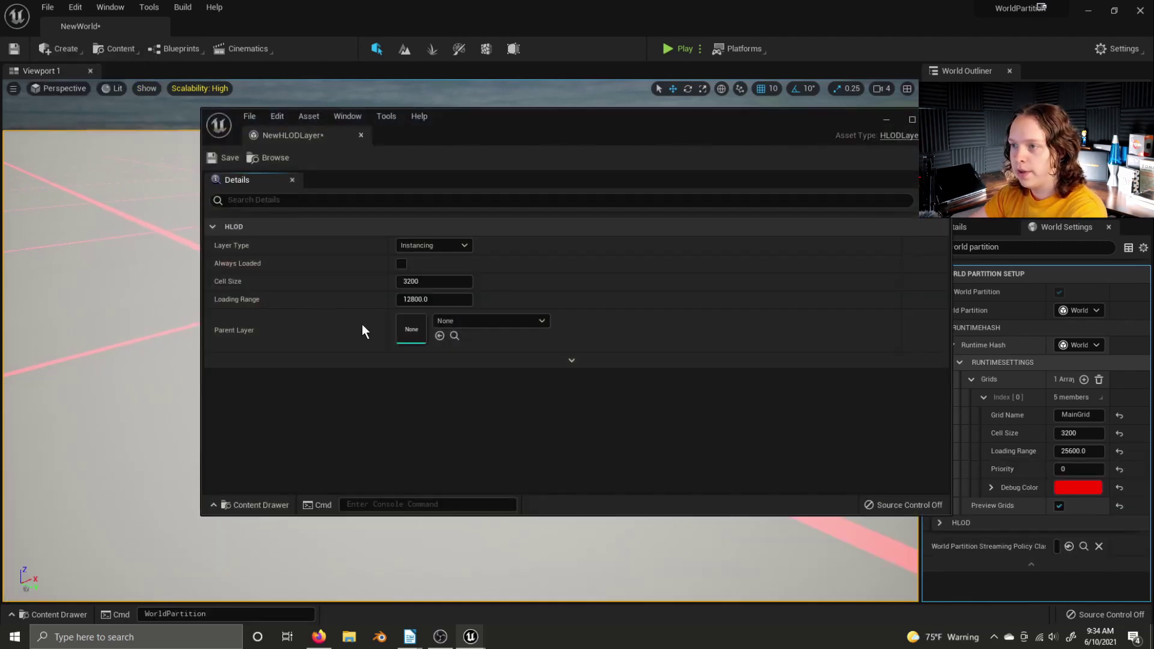
left_click(451, 249)
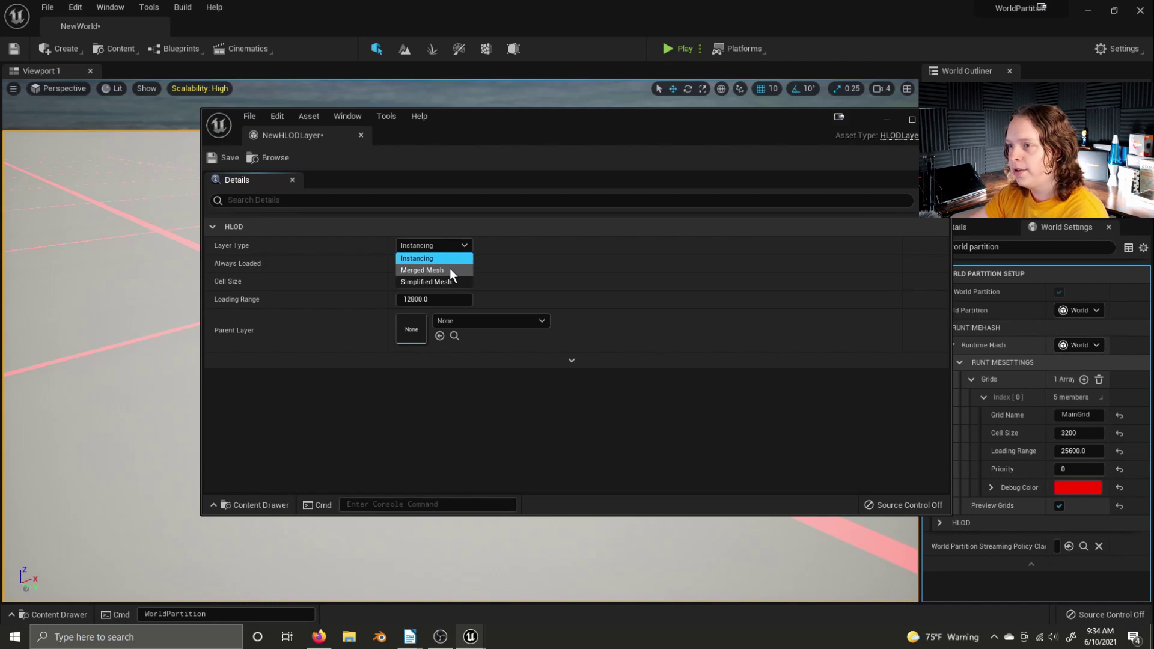
left_click(428, 249)
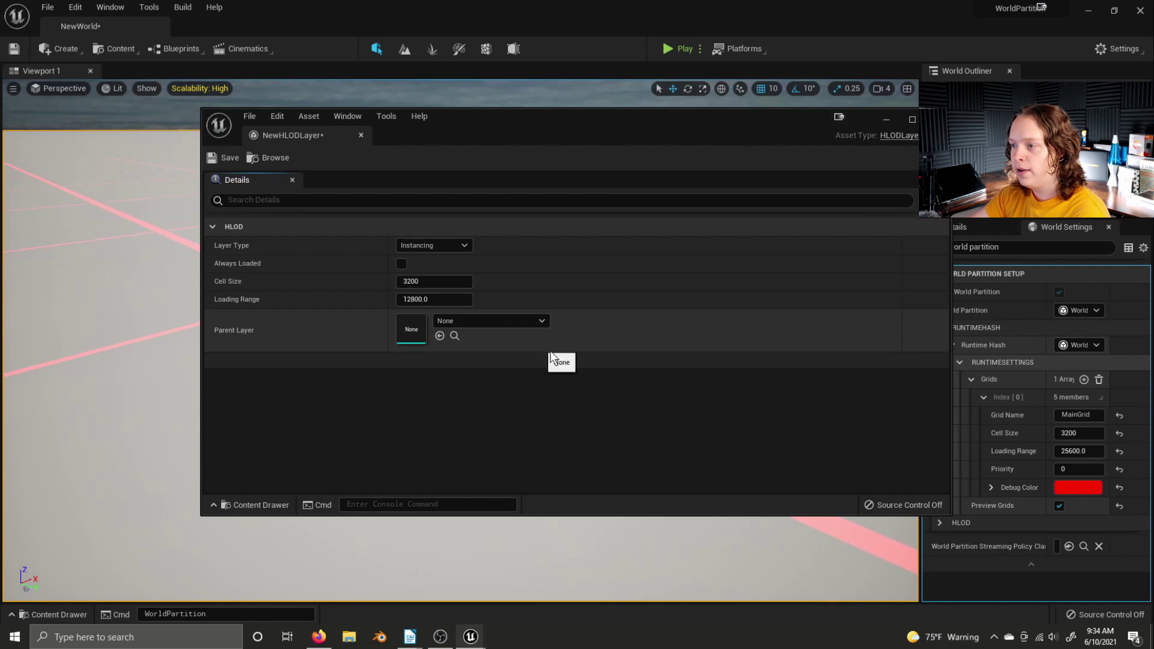
left_click(567, 358)
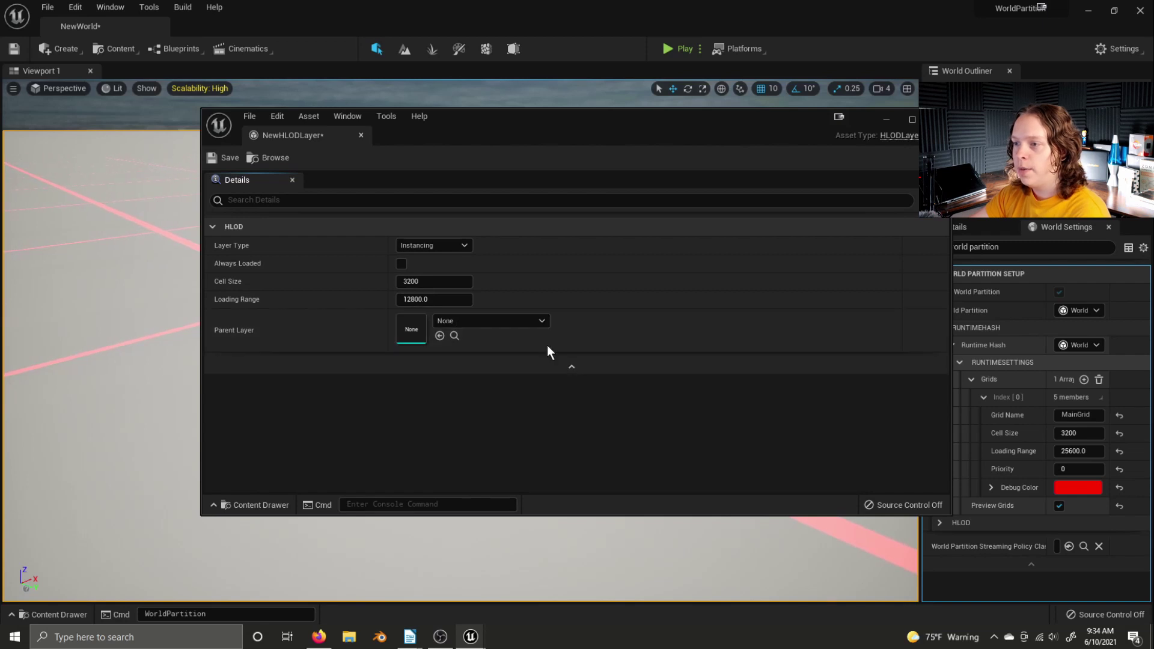
left_click(574, 373)
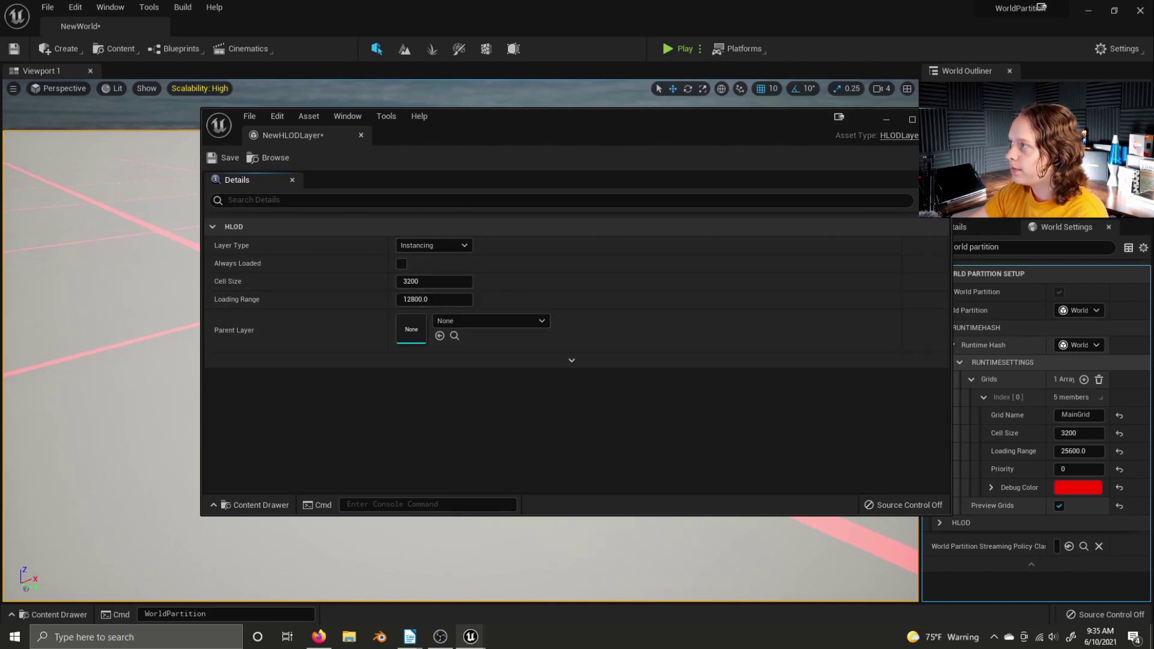
Step: Return to the level editor and clear the World Settings search filter
left_click(662, 38)
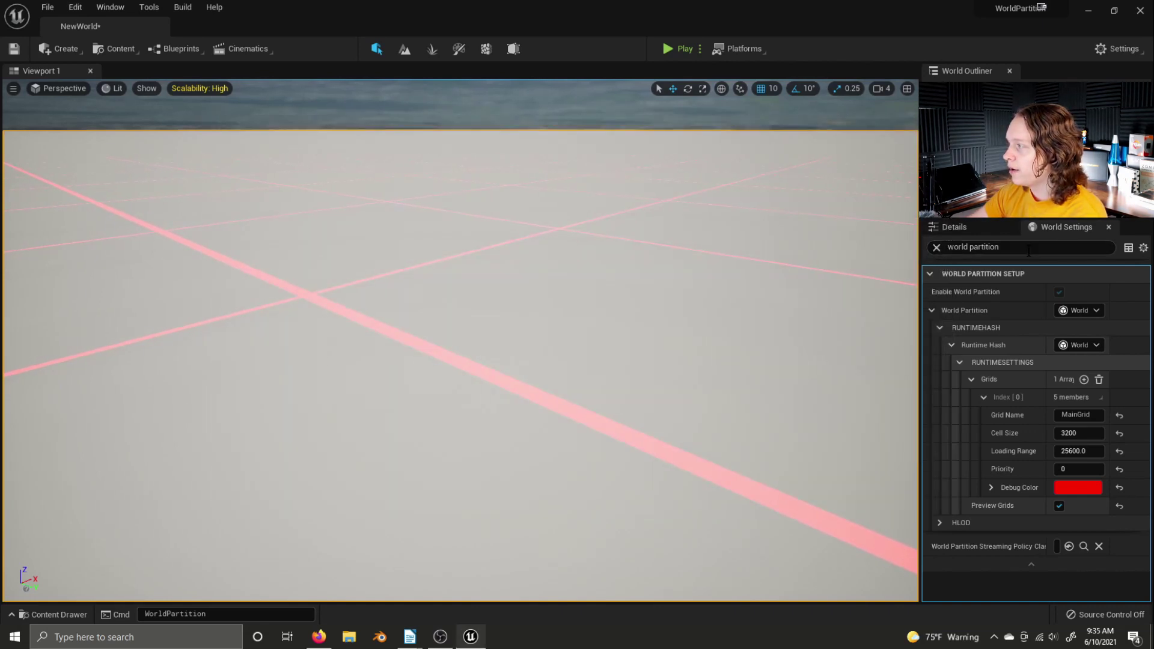
left_click(1027, 250)
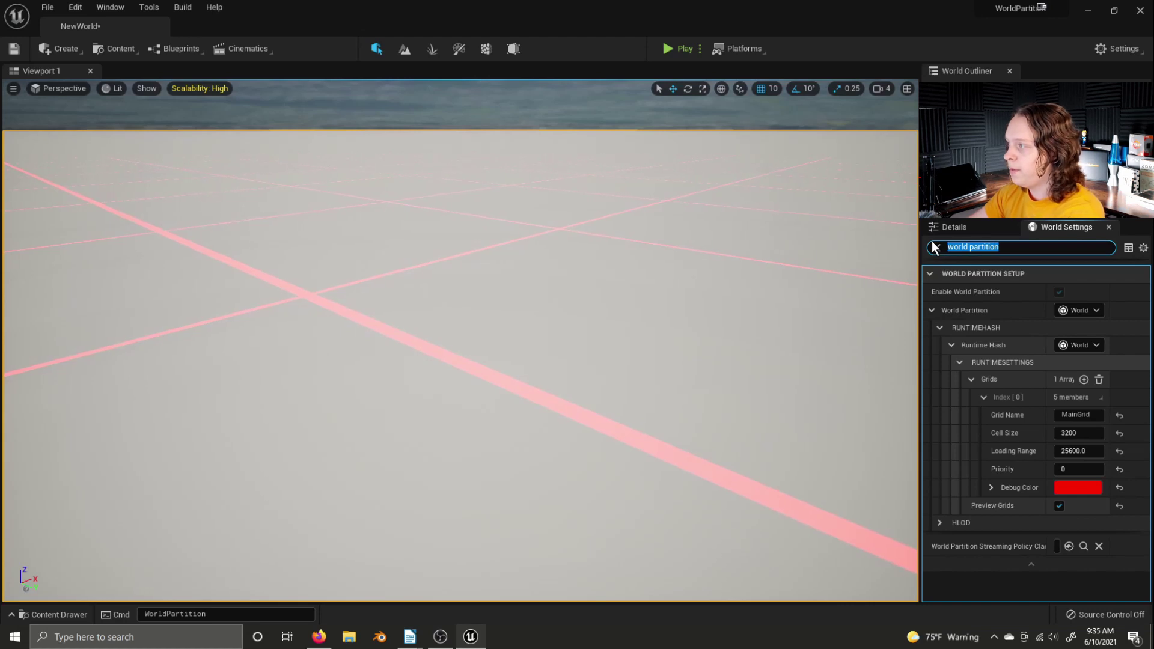
key("BackSpace")
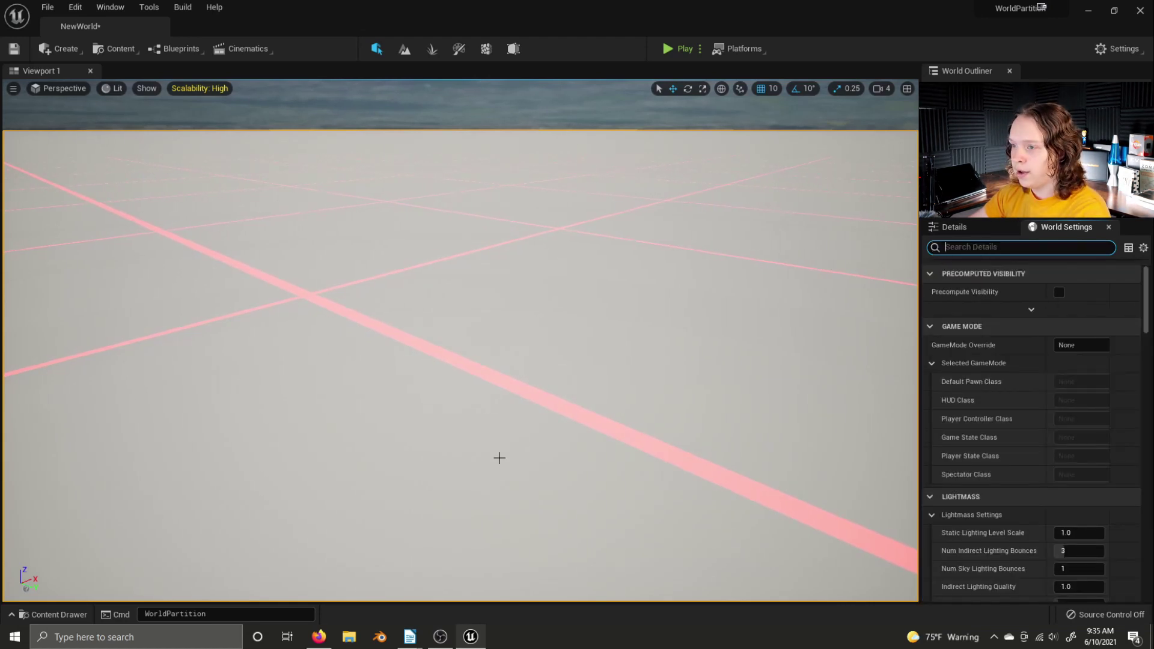
Step: Search the project content for "table", place the SM_TableRound mesh on the ground beside the red grid line, and focus on it
key("ctrl+space")
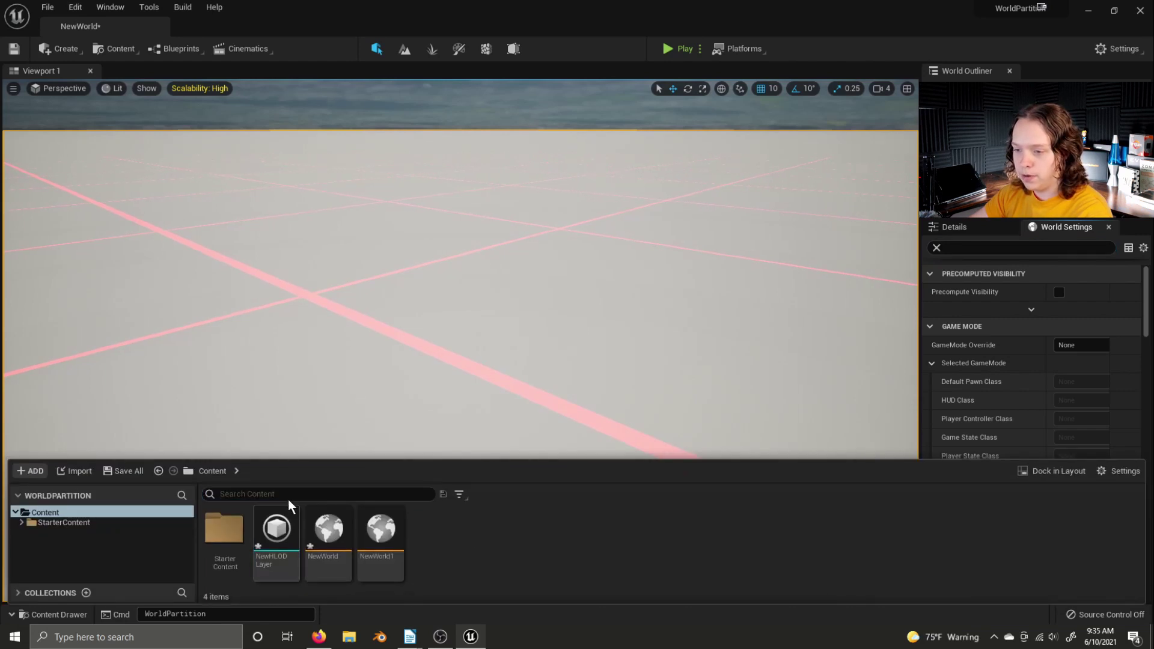
left_click(285, 494)
type("table")
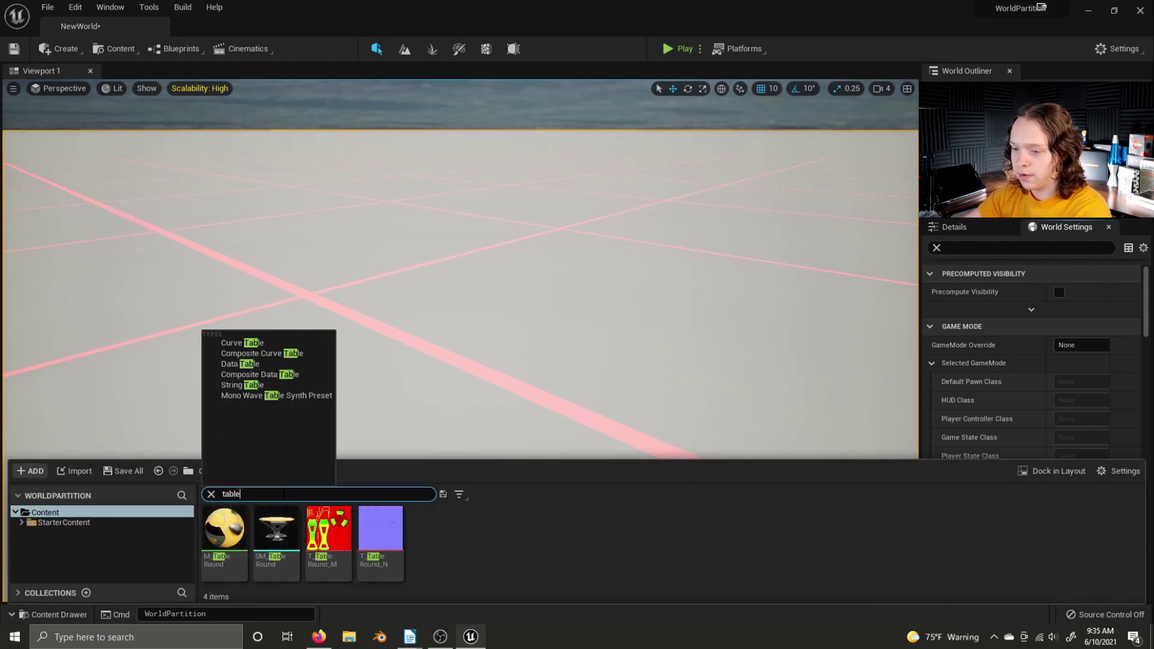
left_click_drag(224, 528, 440, 378)
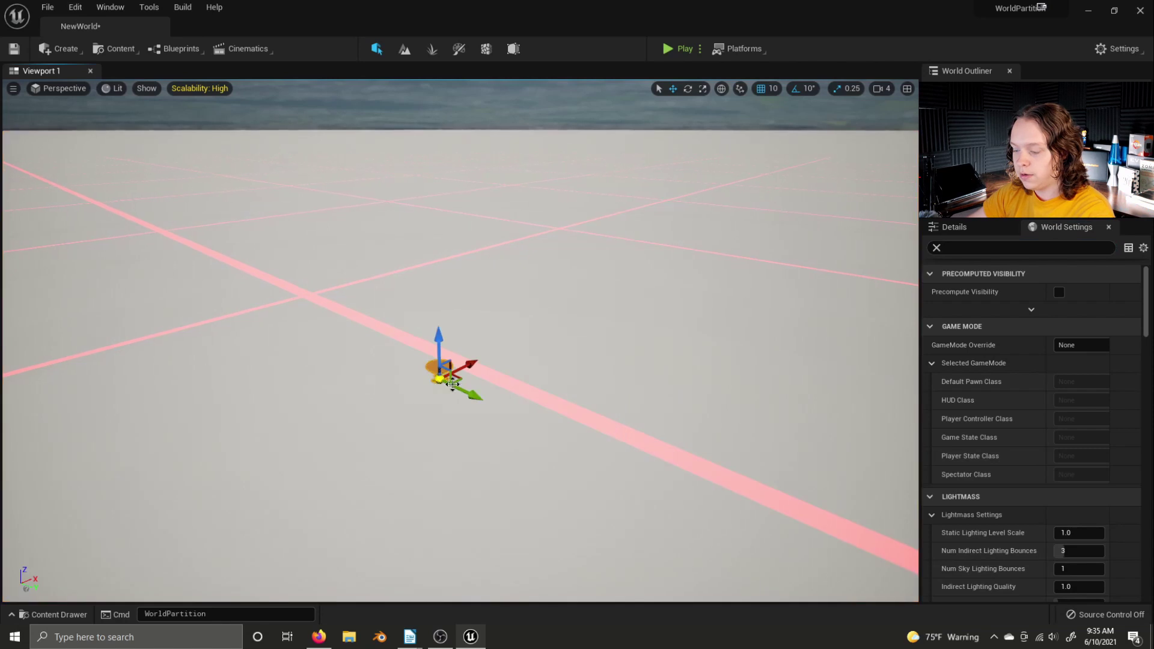
key("f")
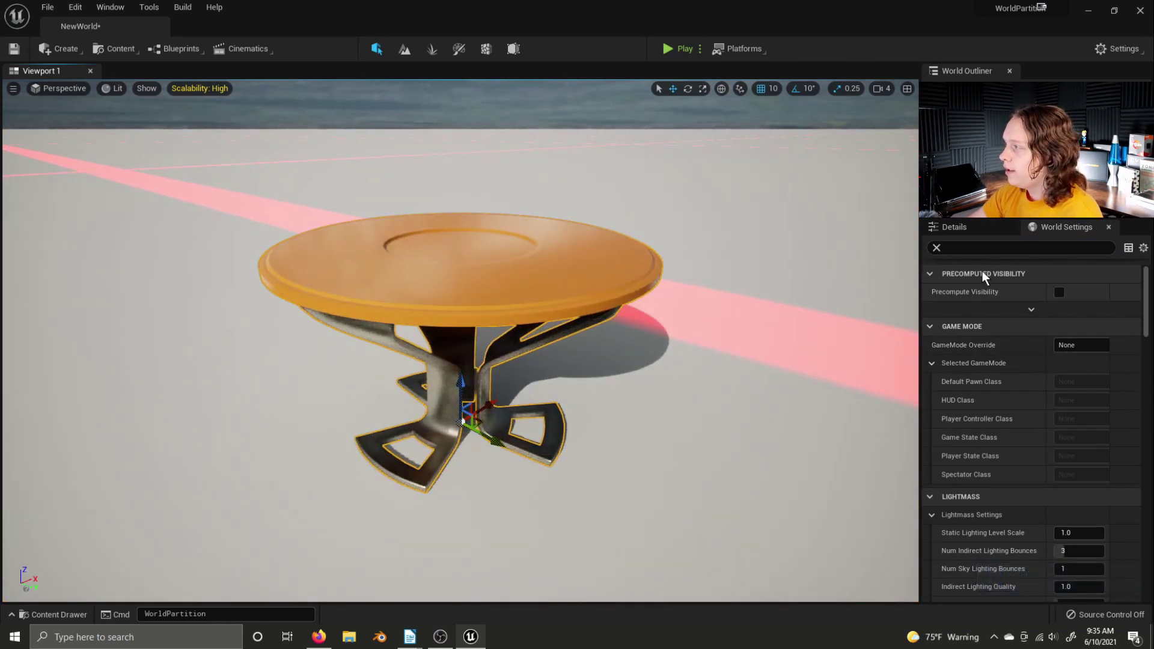
Step: Filter the newly placed round table's details by "hlod" to examine its HLOD Layer properties
left_click(952, 232)
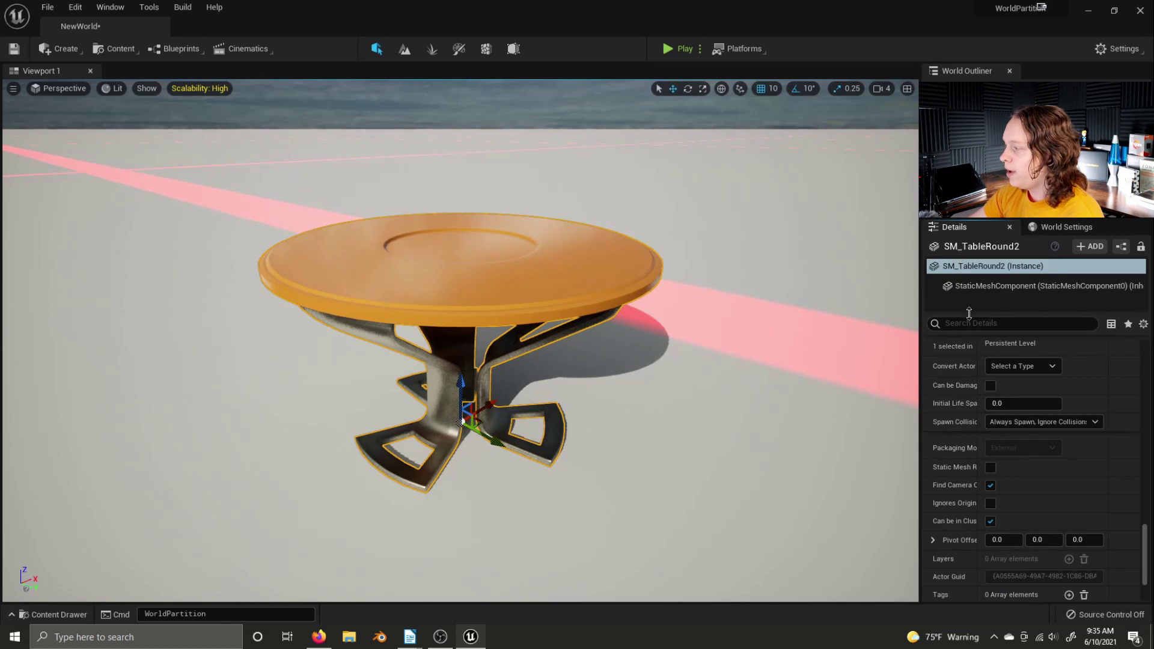
left_click(965, 324)
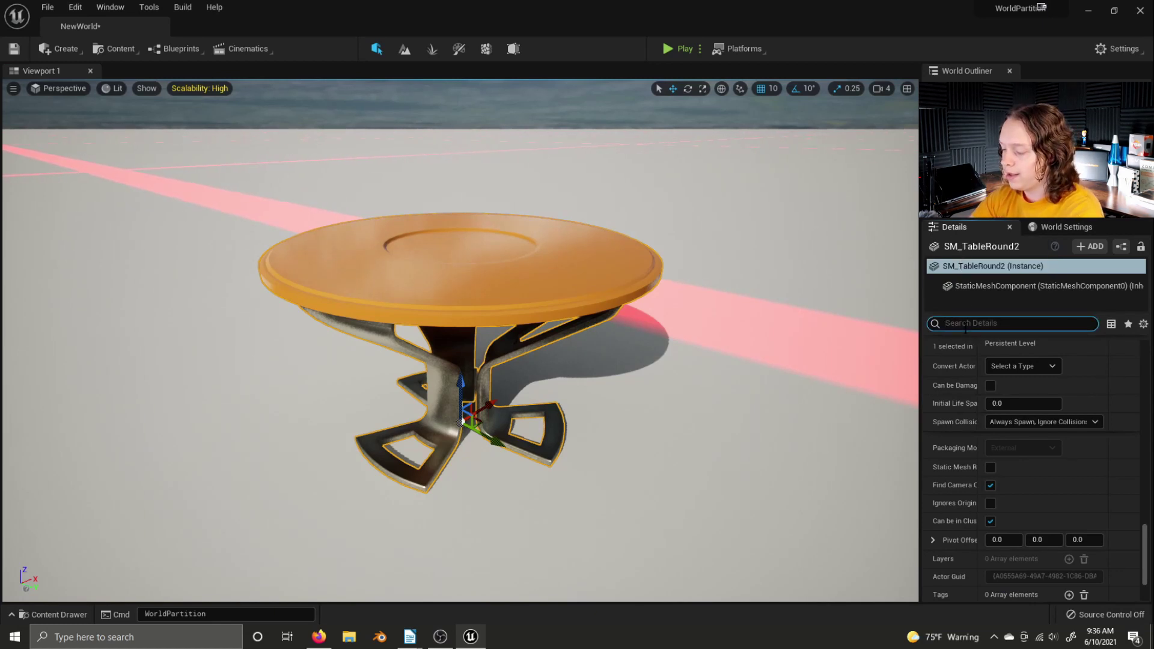
type("hlod")
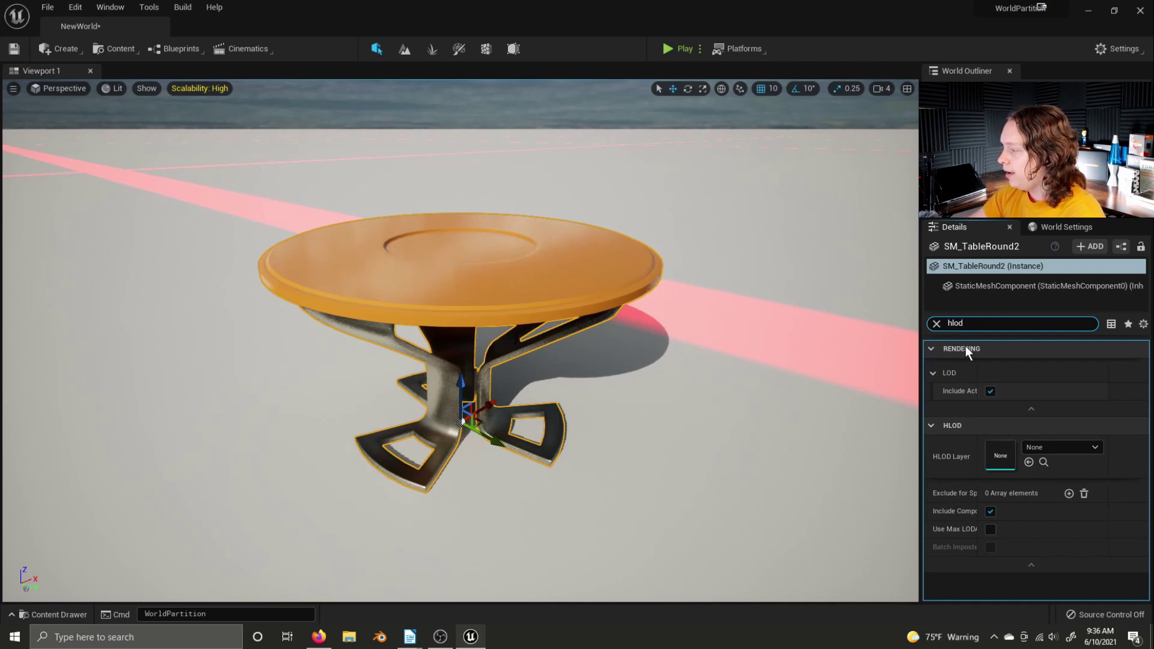
Step: Inspect the HLOD Layer choices for the round table and close the list without choosing one
left_click(1054, 445)
left_click(1028, 276)
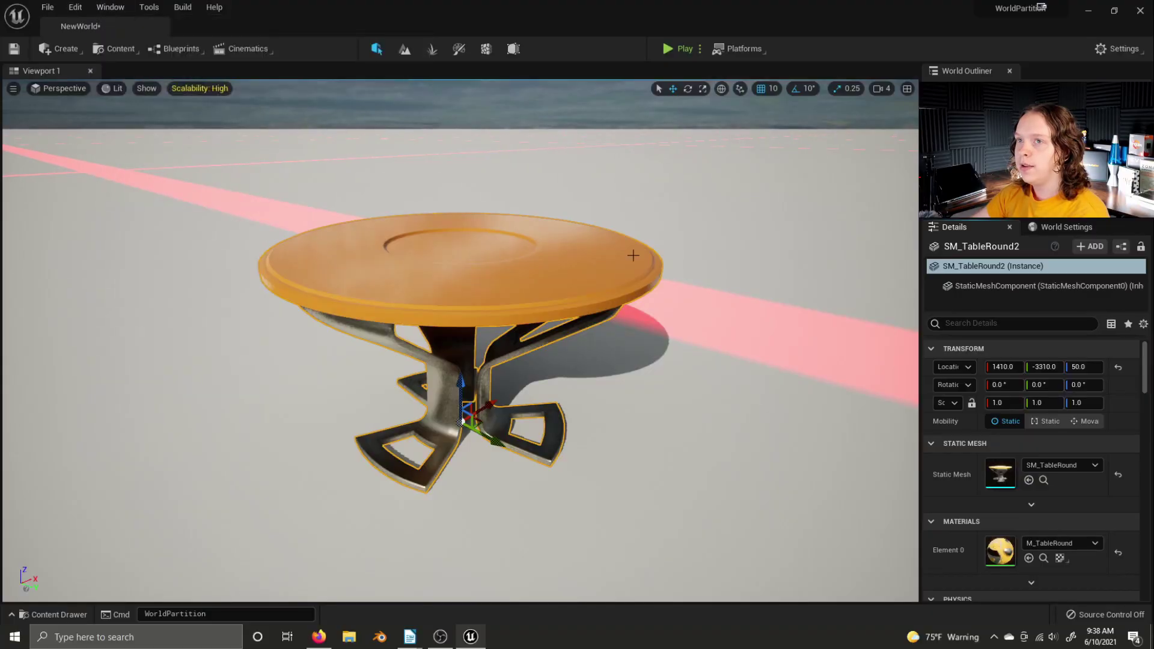
Step: Open the Data Layers window, create an empty data layer and select it to show its editor and runtime properties
left_click(114, 8)
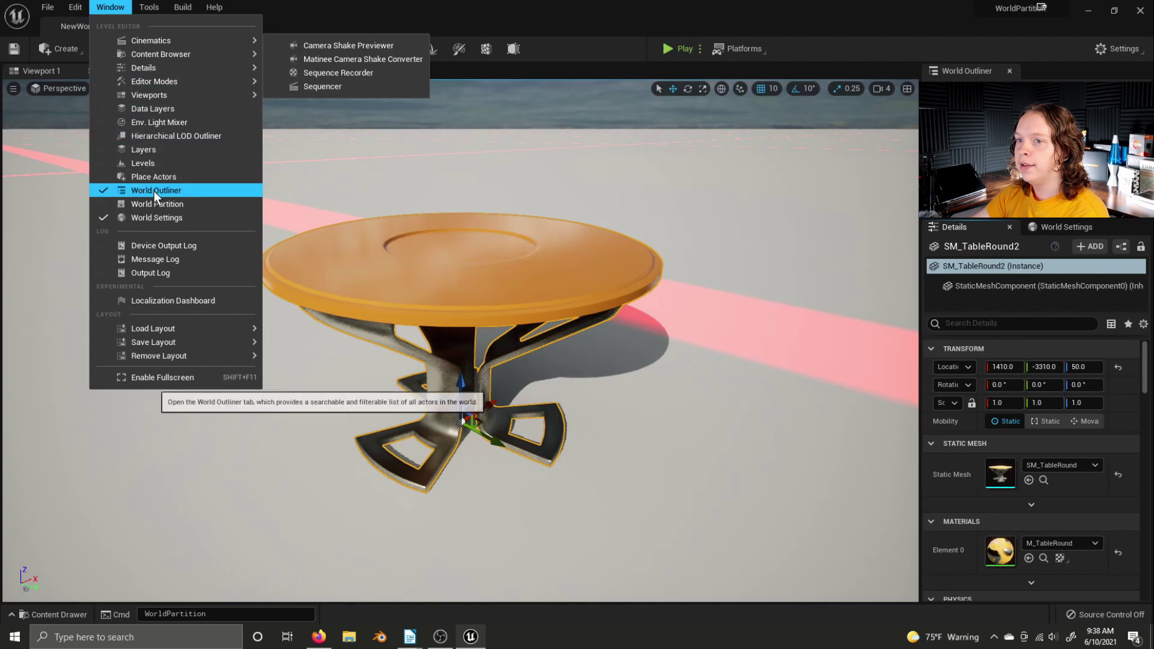
left_click(149, 109)
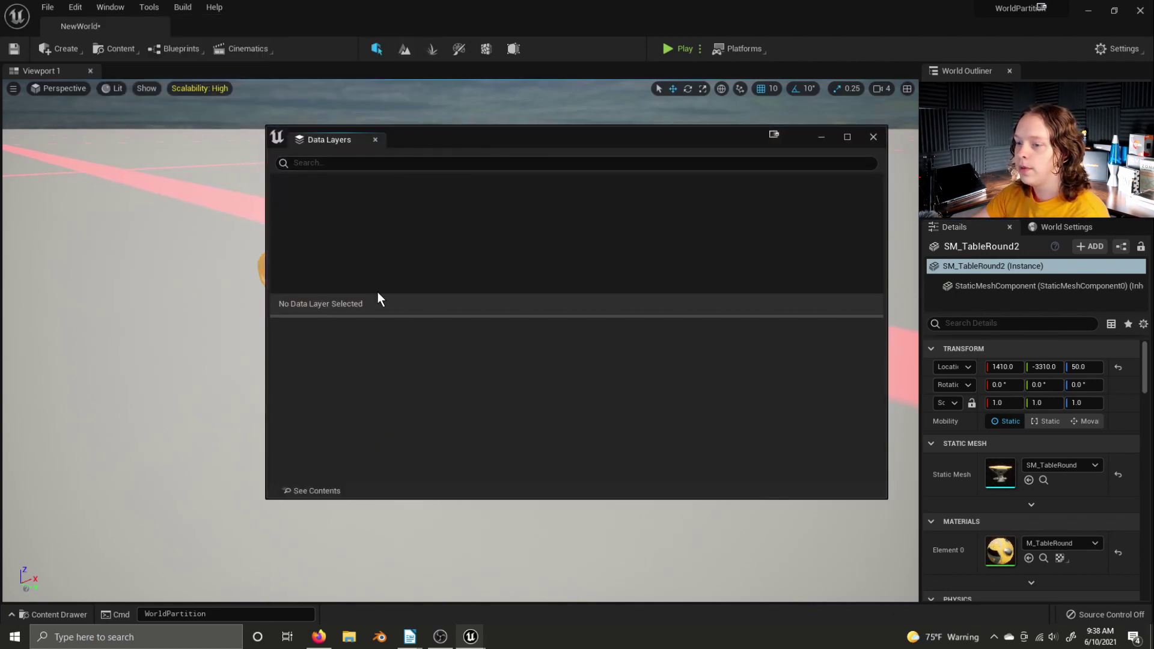
right_click(333, 221)
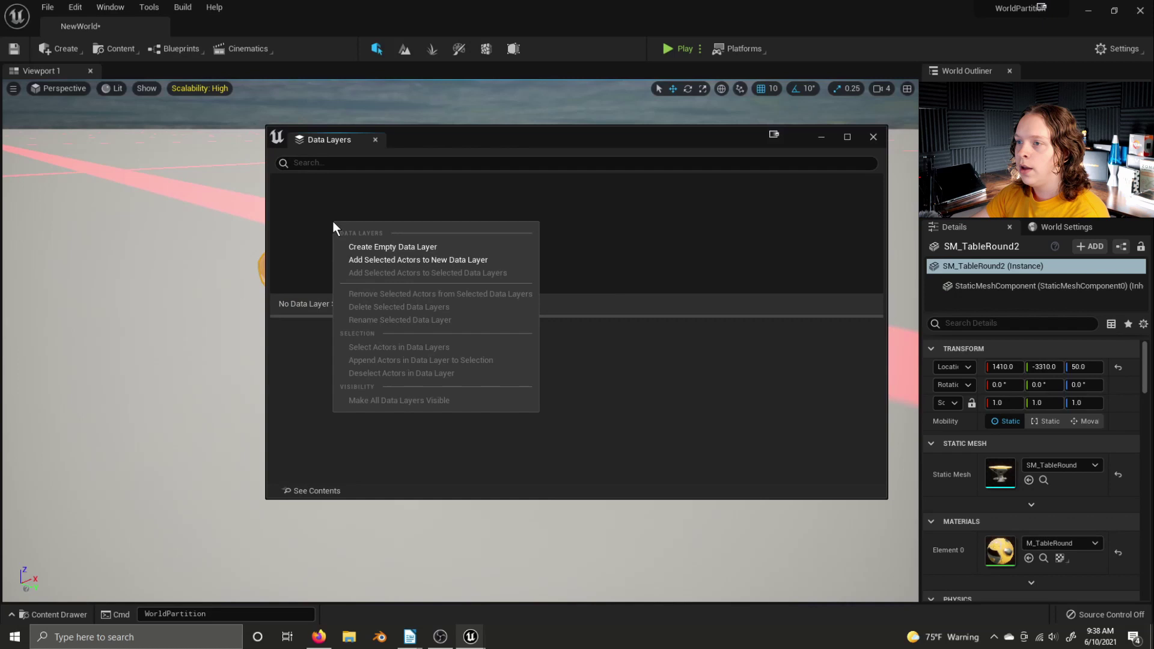
left_click(369, 245)
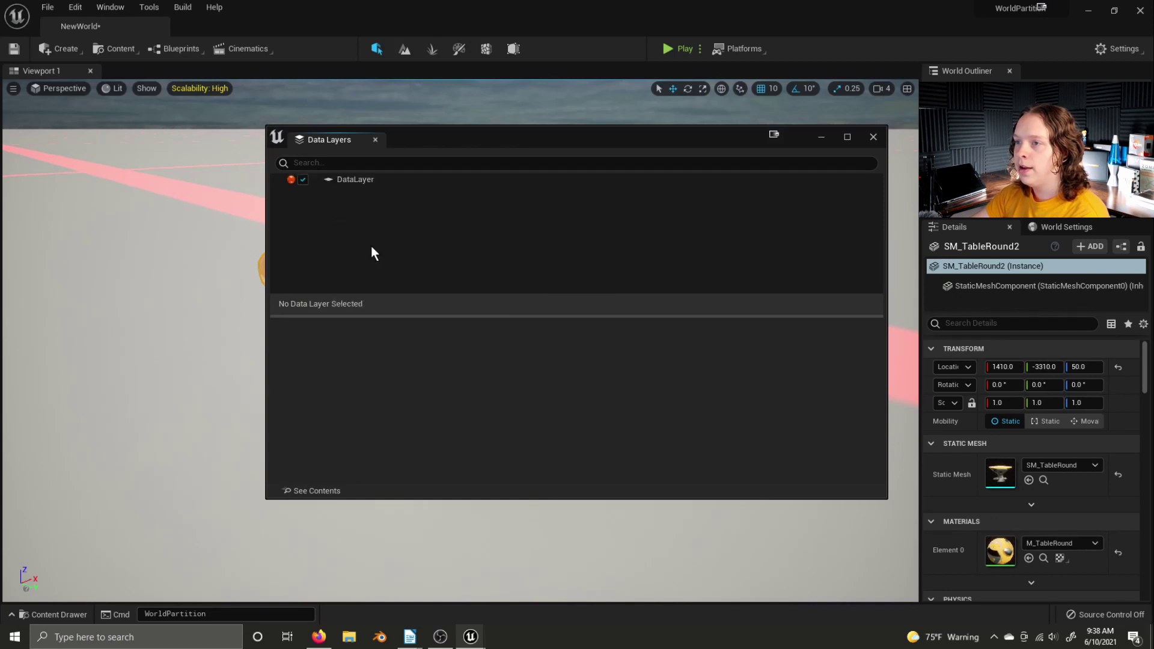
left_click(366, 179)
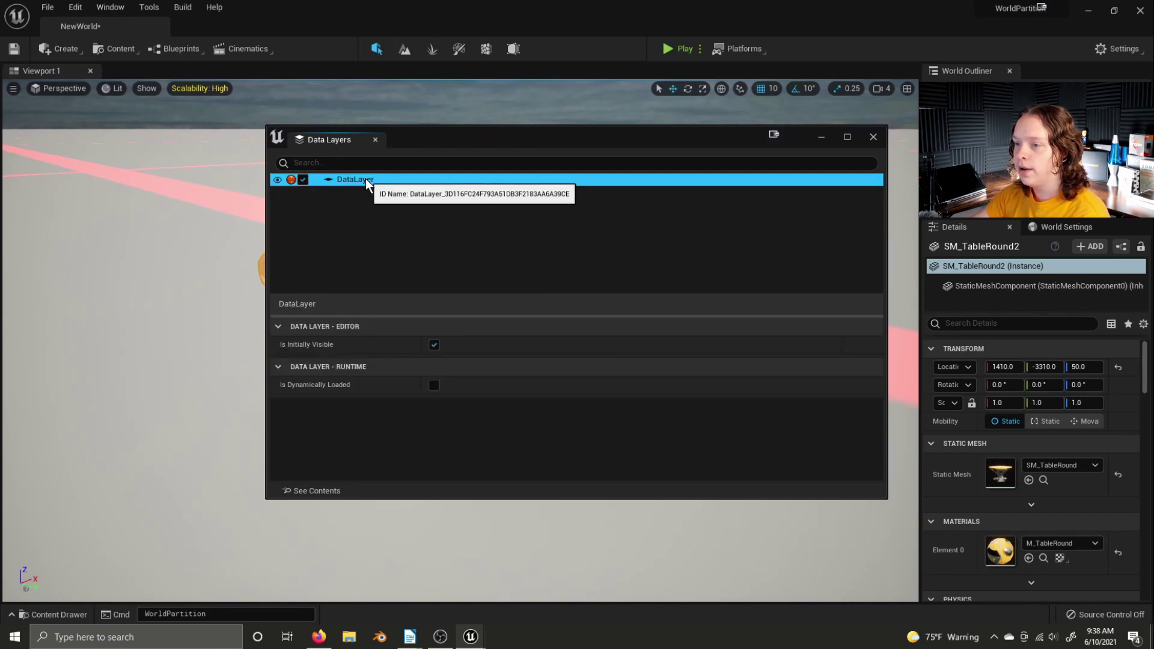
Step: Create a second empty data layer and rename it "Somthing"
right_click(361, 195)
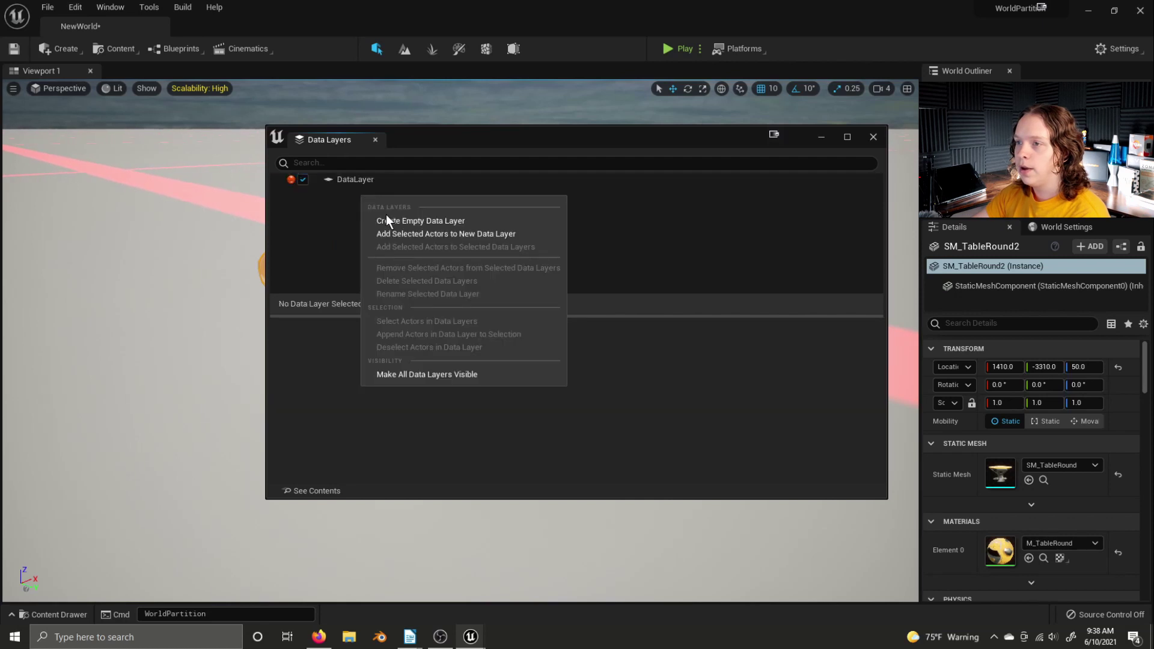
left_click(388, 220)
left_click(362, 192)
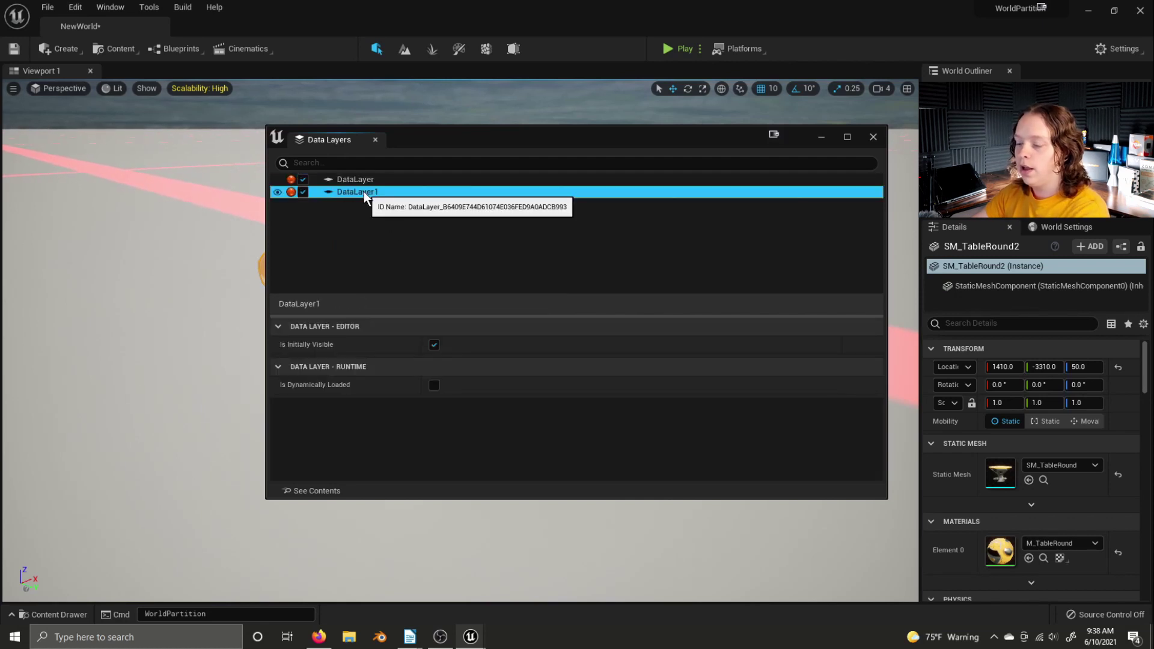
left_click(363, 193)
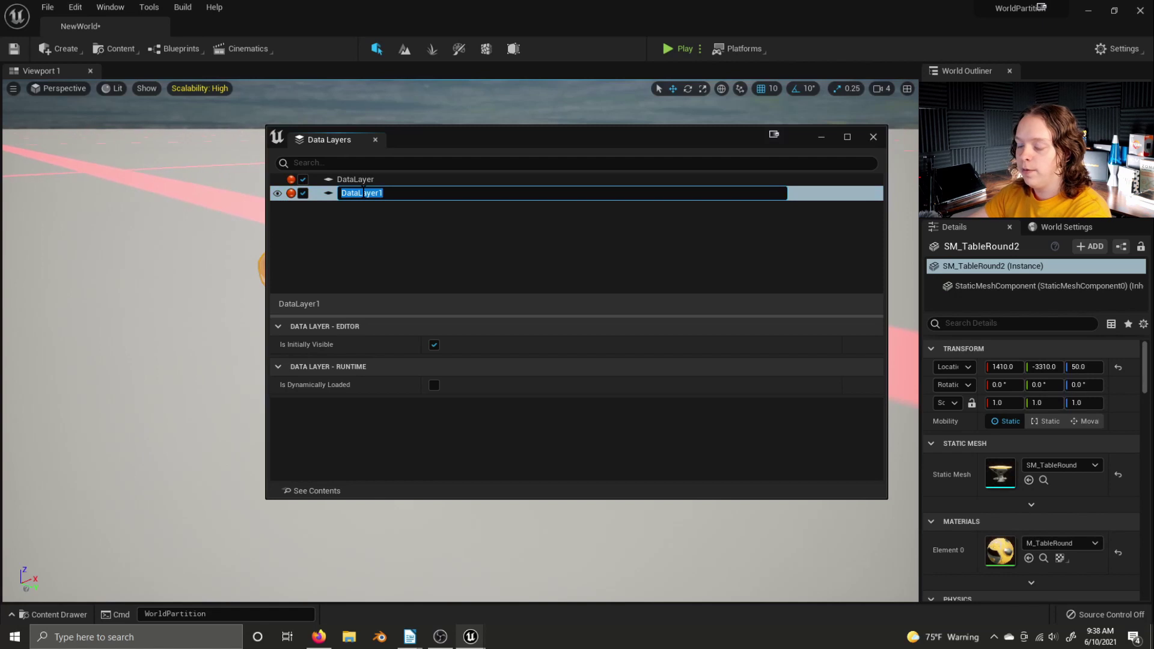
type("Somt")
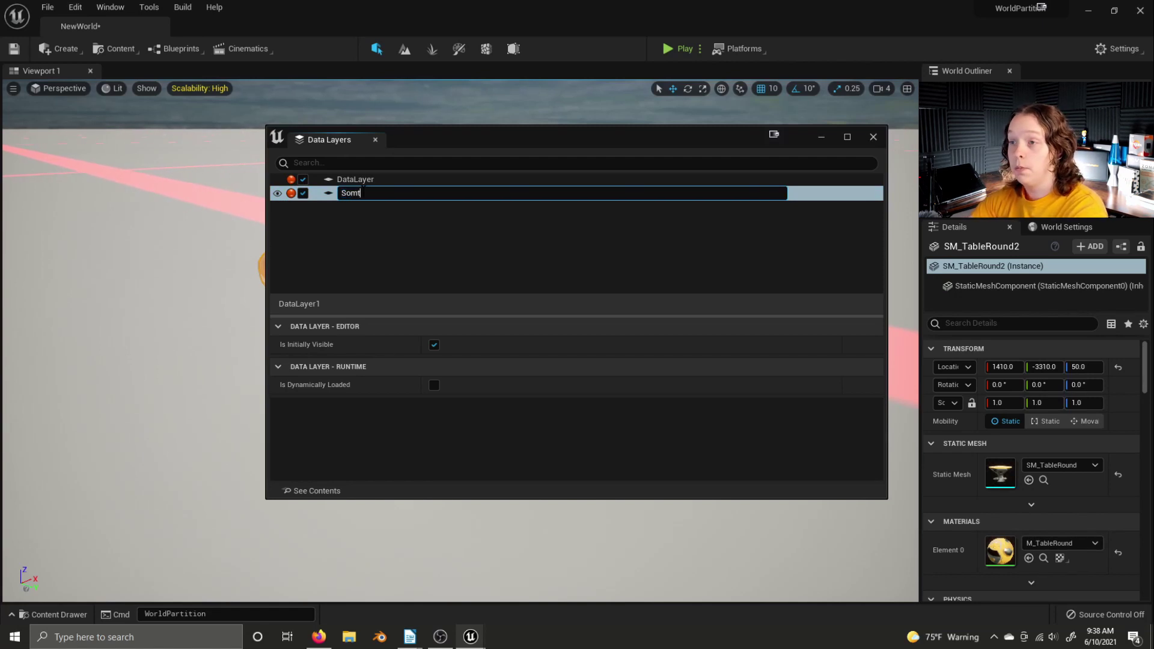
type("hing")
key("Return")
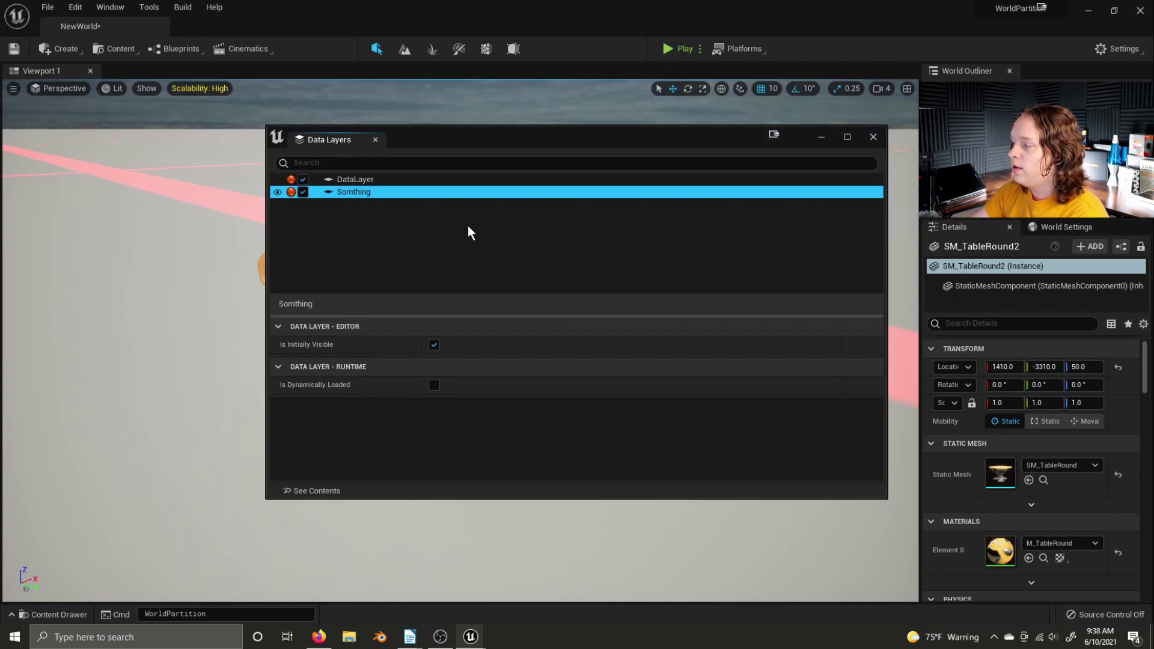
Step: Filter the round table's details by "ata layers" to isolate its Data Layers property
left_click(662, 37)
left_click(992, 328)
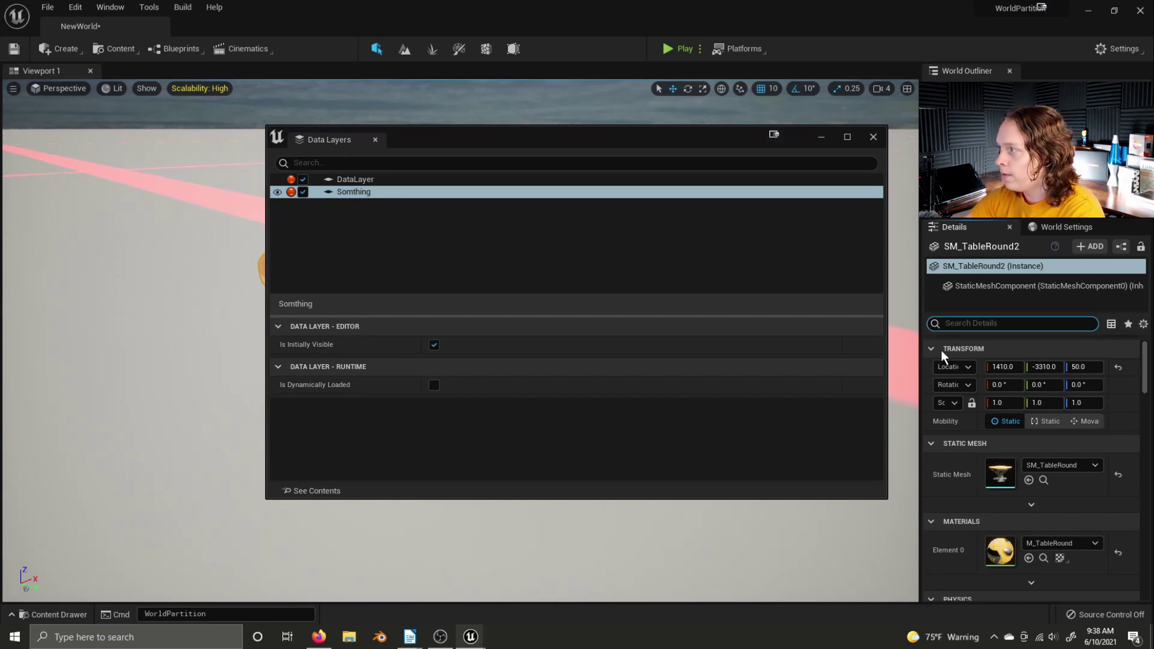
type("dta")
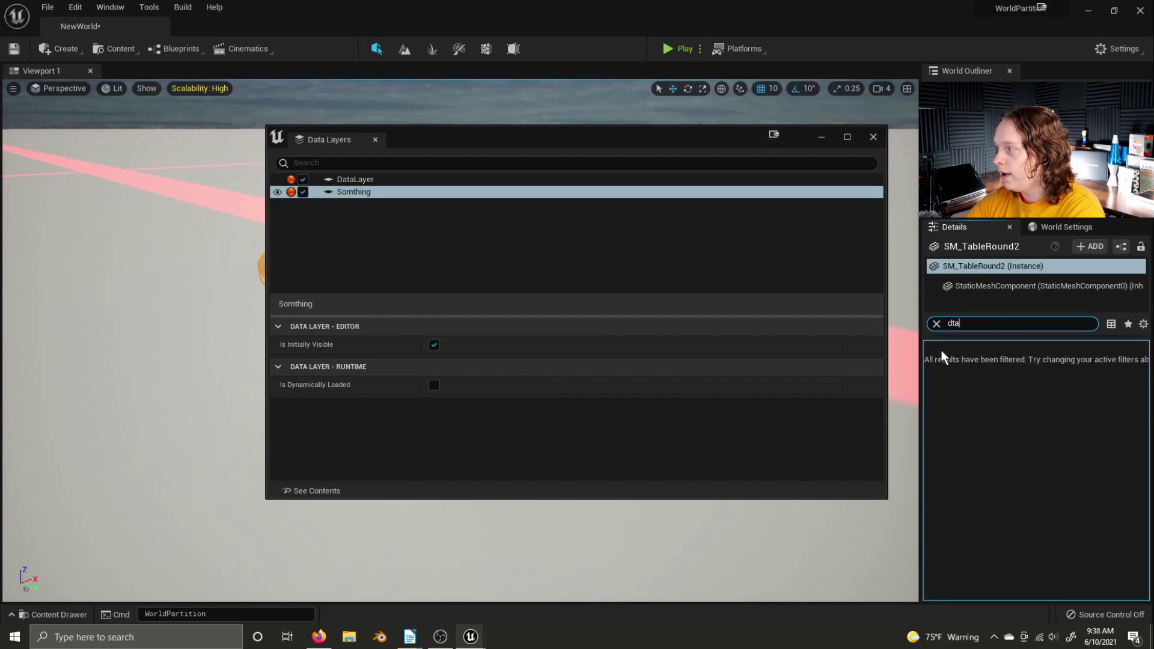
type("t")
key("BackSpace")
key("BackSpace")
key("BackSpace")
key("BackSpace")
type("ata")
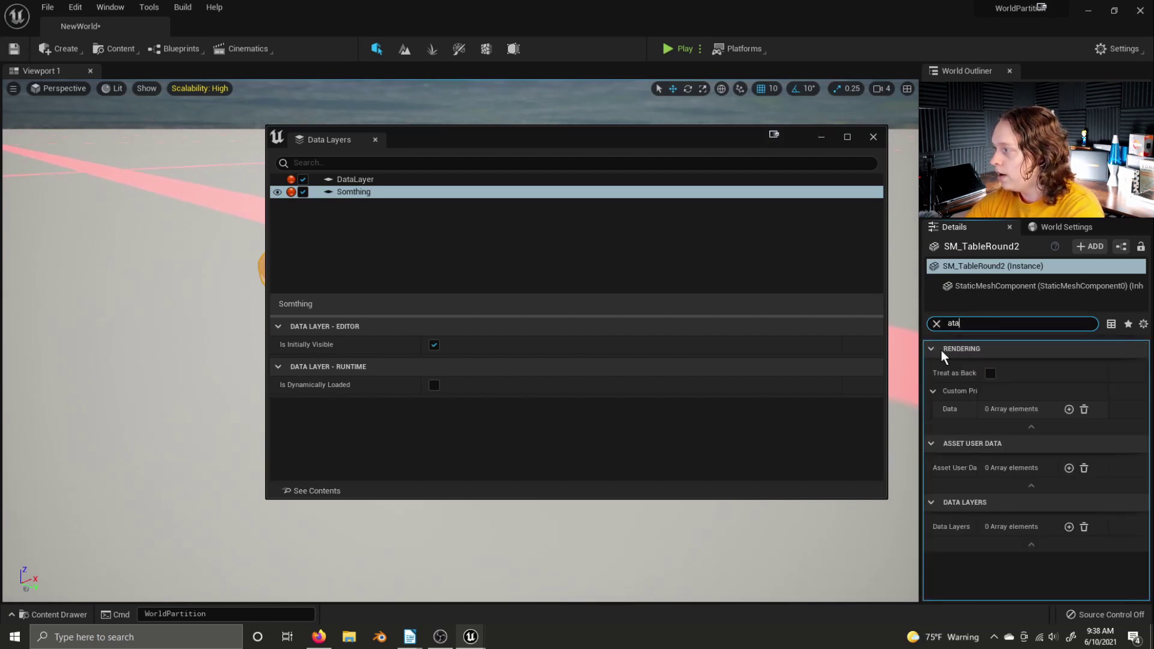
type(" layers")
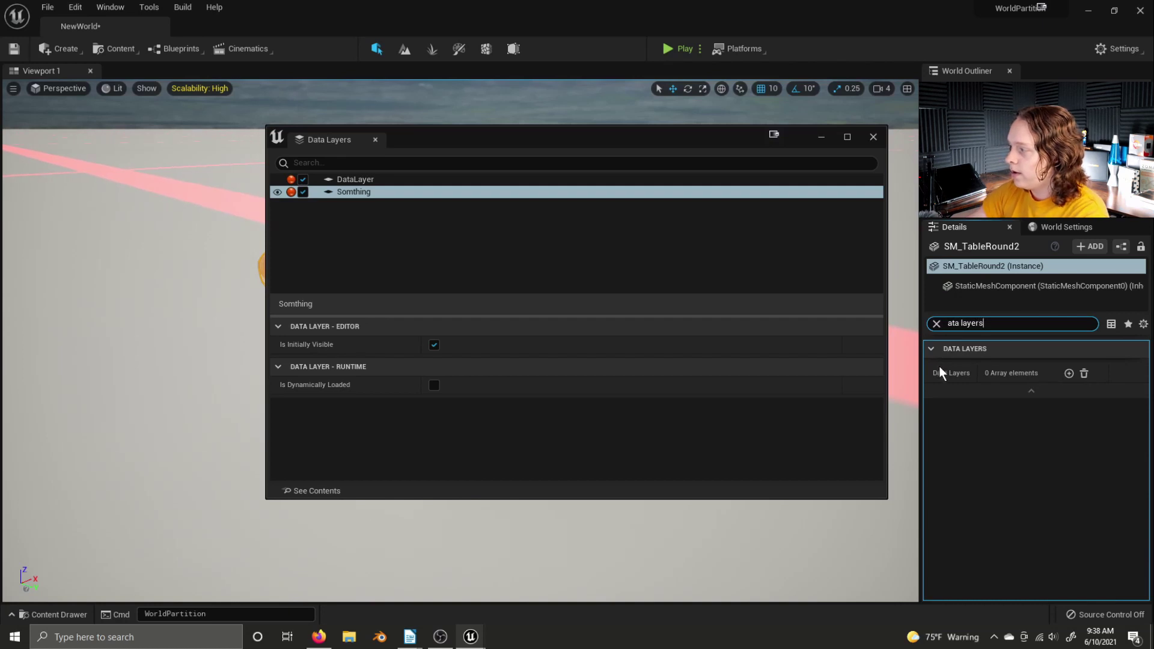
Step: Add one element to the round table's Data Layers array and assign the Somthing layer to it
left_click(1068, 373)
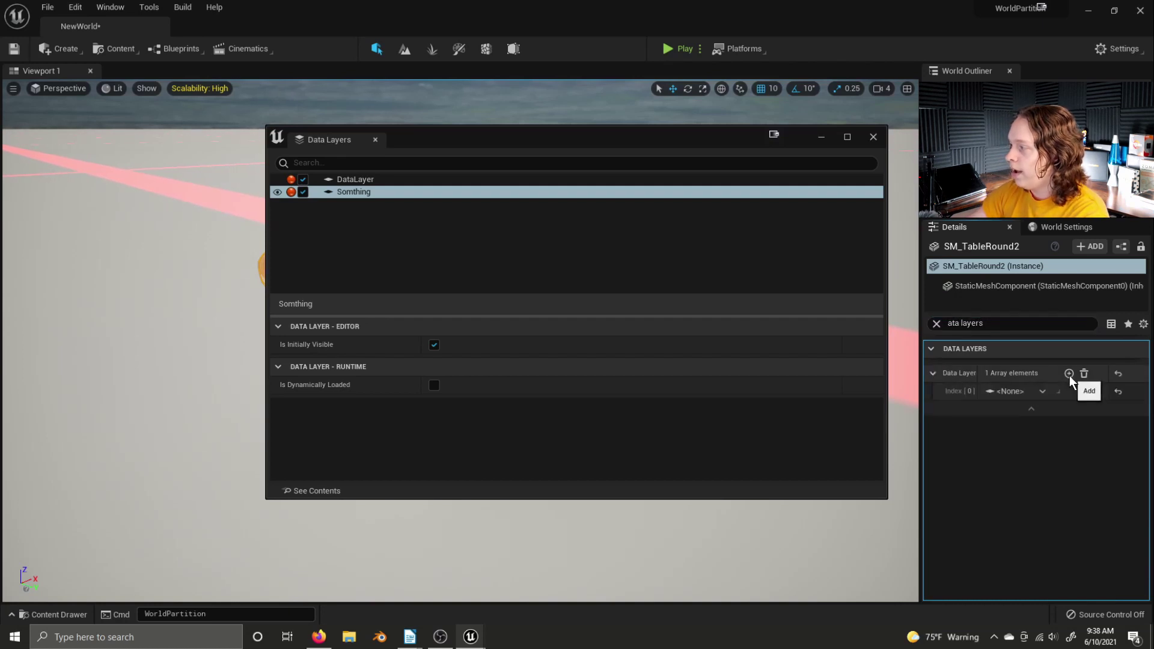
left_click(1042, 392)
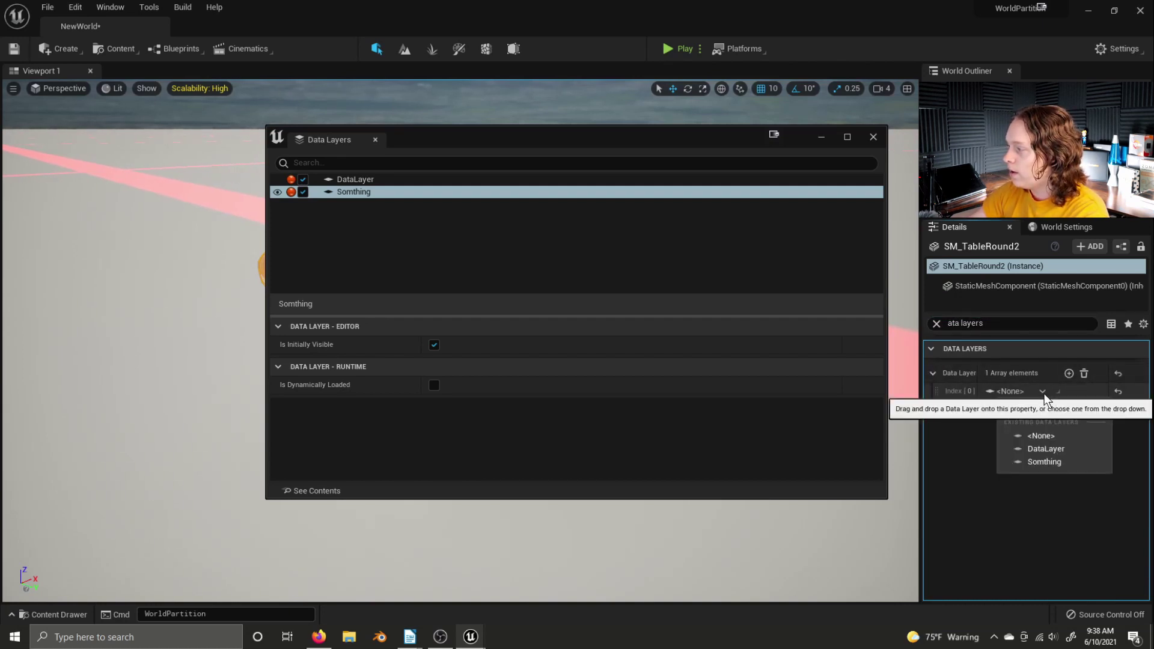
left_click(1044, 461)
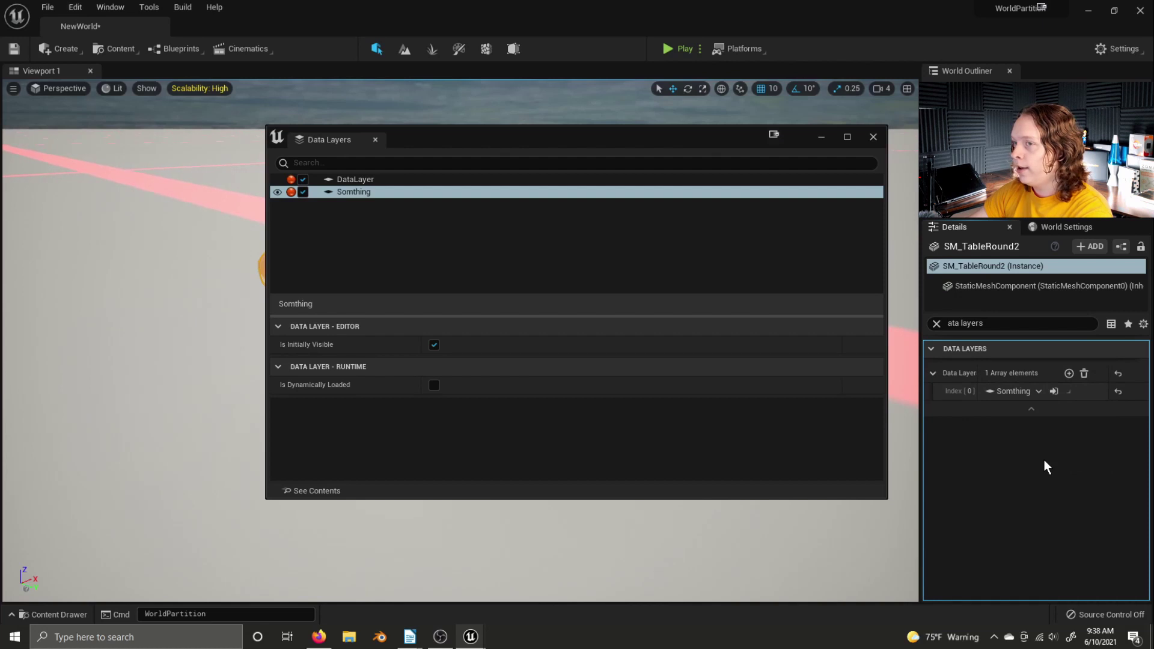
Step: Move the Data Layers window off the table and test the Somthing layer's visibility by hiding and showing it
left_click_drag(481, 142, 864, 166)
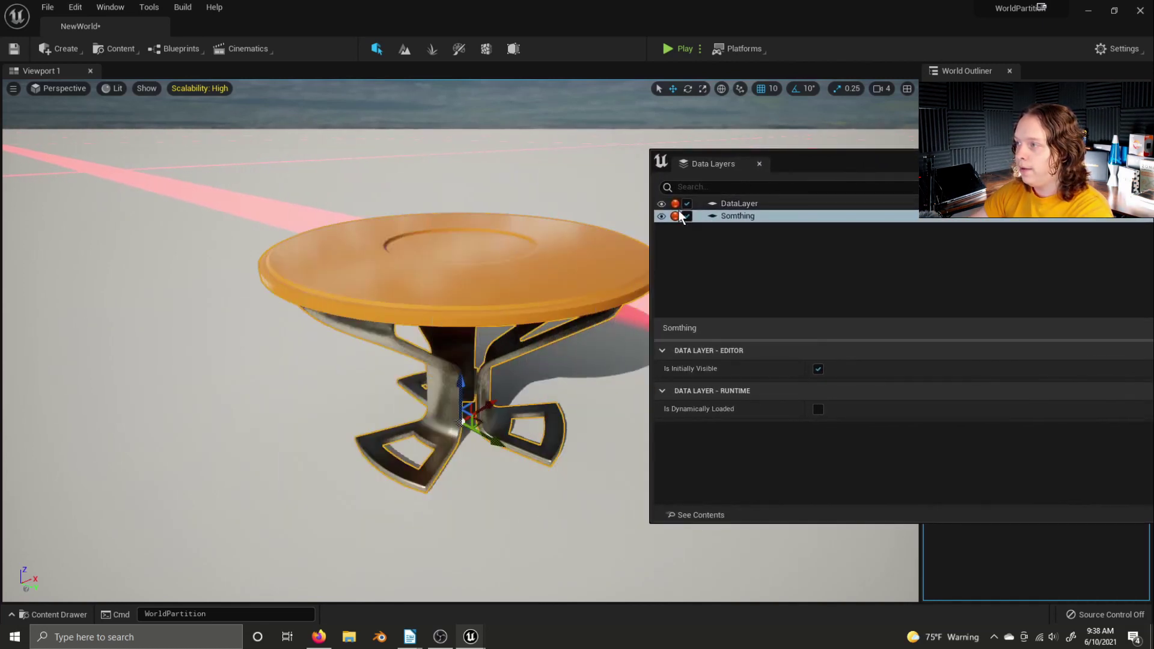
left_click(661, 216)
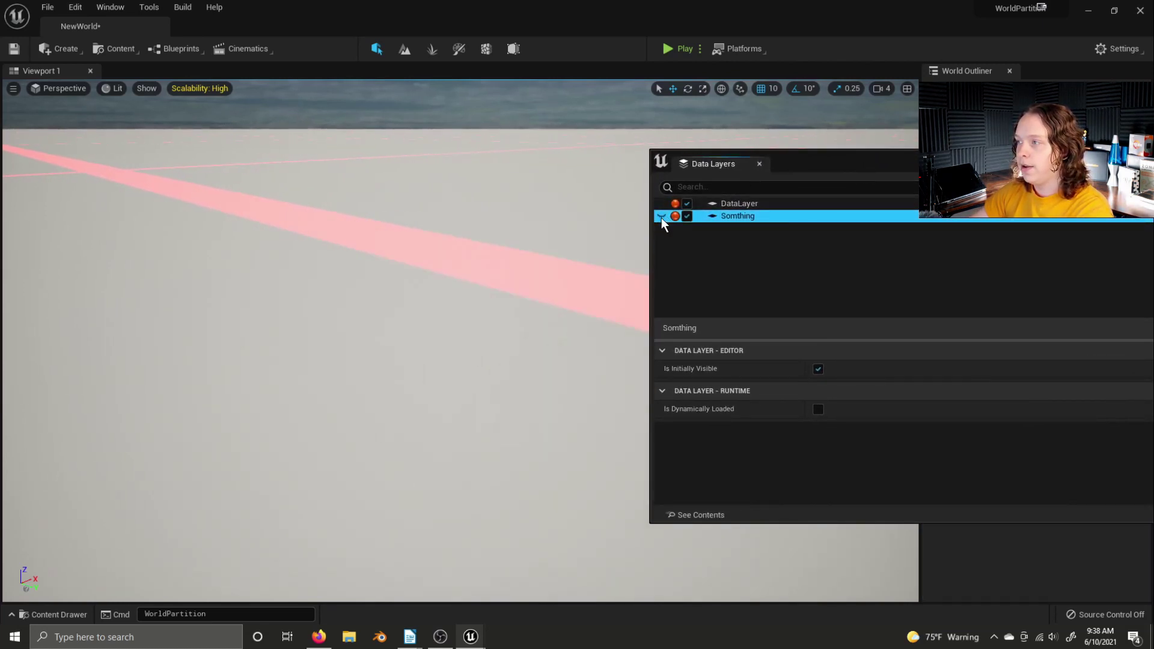
left_click(661, 216)
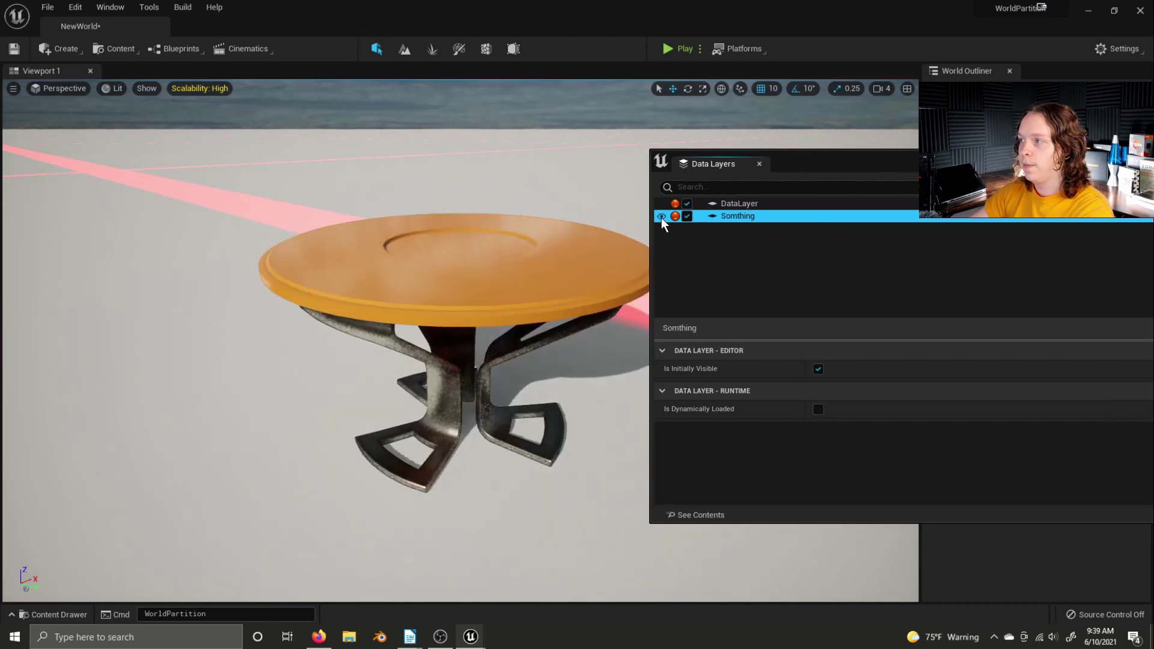